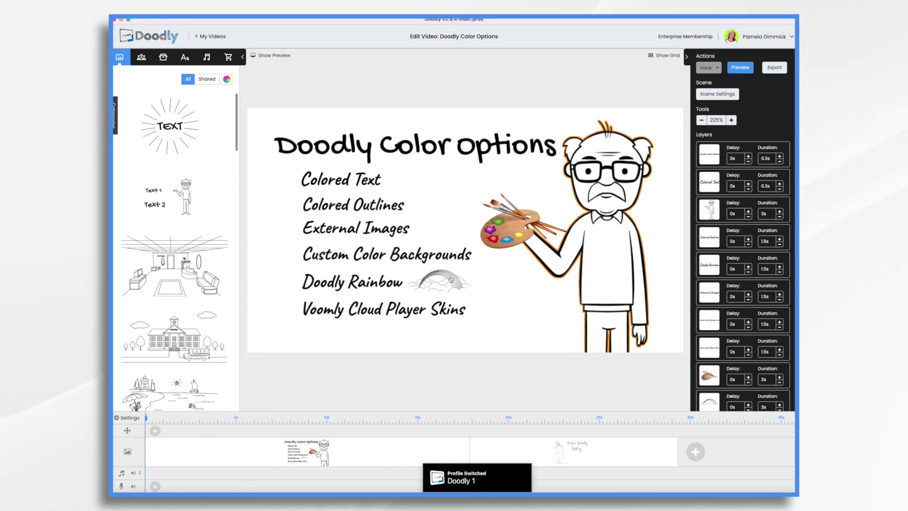
Turn on Doodly Rainbow coloring for the rainbow image beside the "Doodly Rainbow" text.
left_click(450, 279)
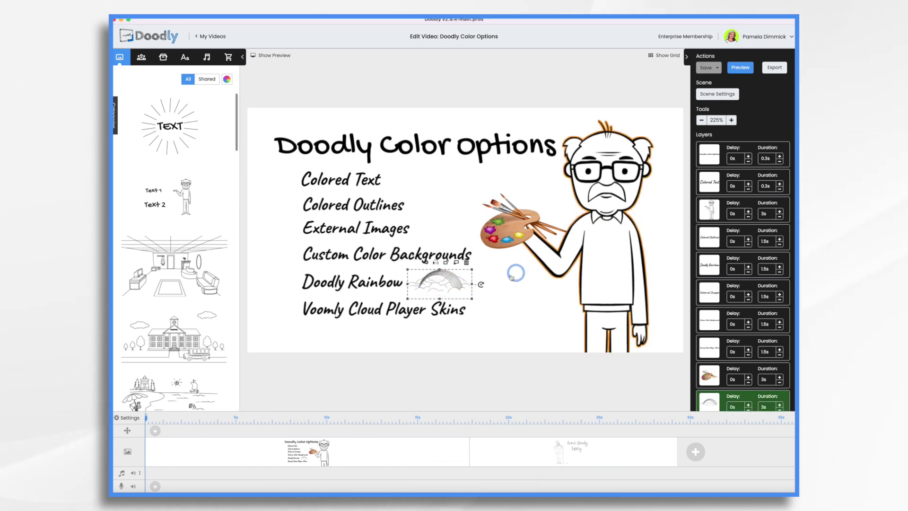
left_click(427, 263)
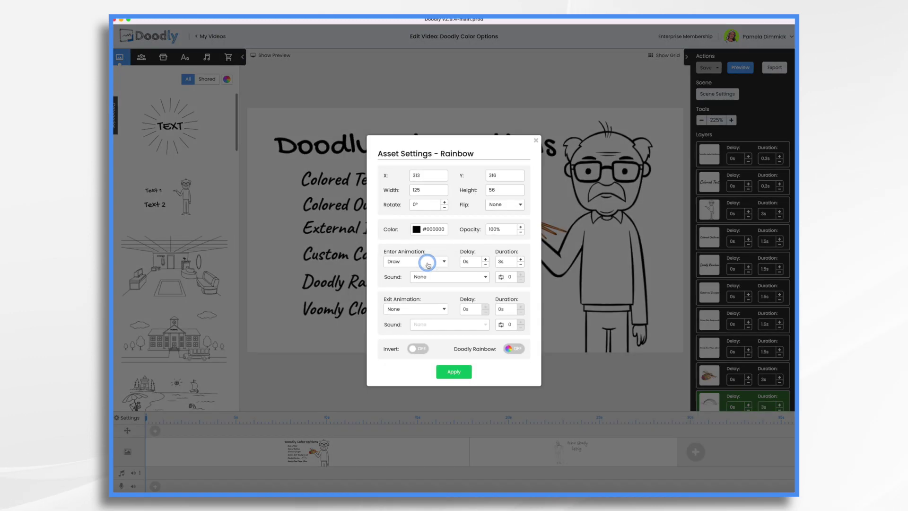
left_click(521, 348)
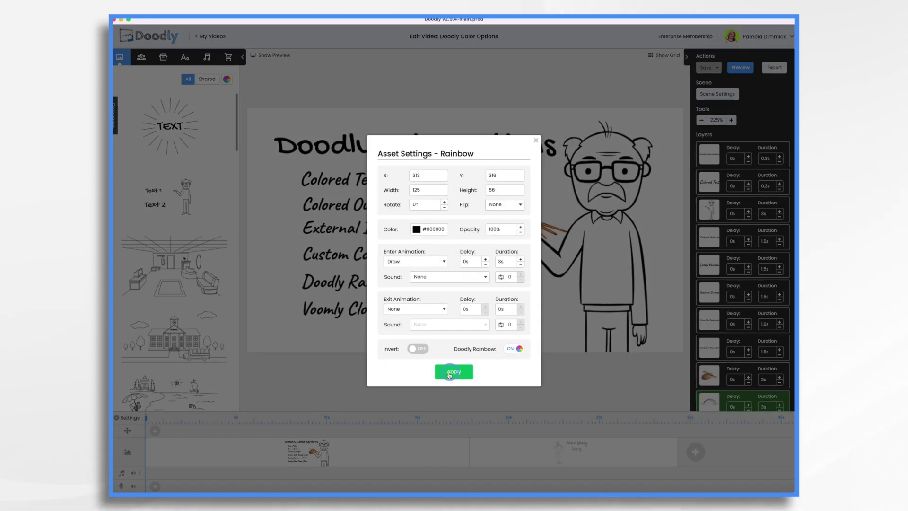
left_click(453, 372)
left_click(441, 273)
Turn on Doodly Rainbow coloring for the presenting man character.
left_click(616, 164)
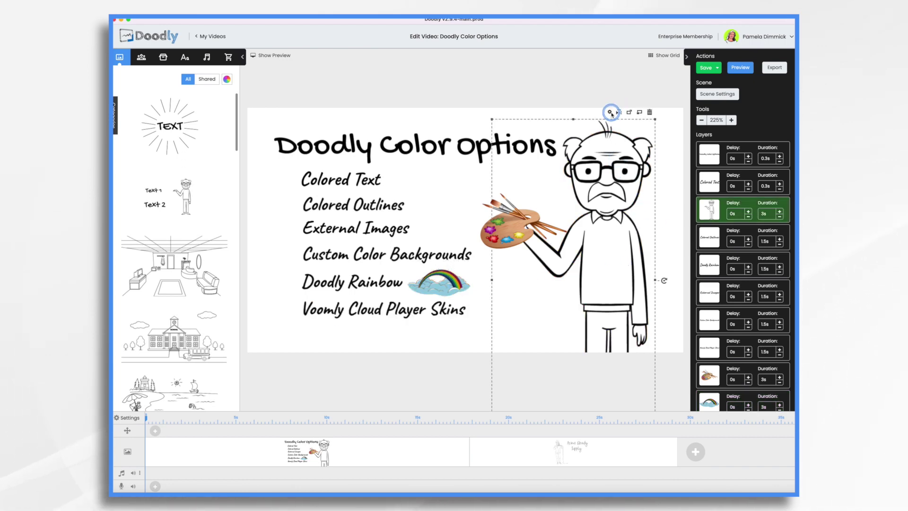
left_click(609, 113)
left_click(516, 349)
left_click(464, 376)
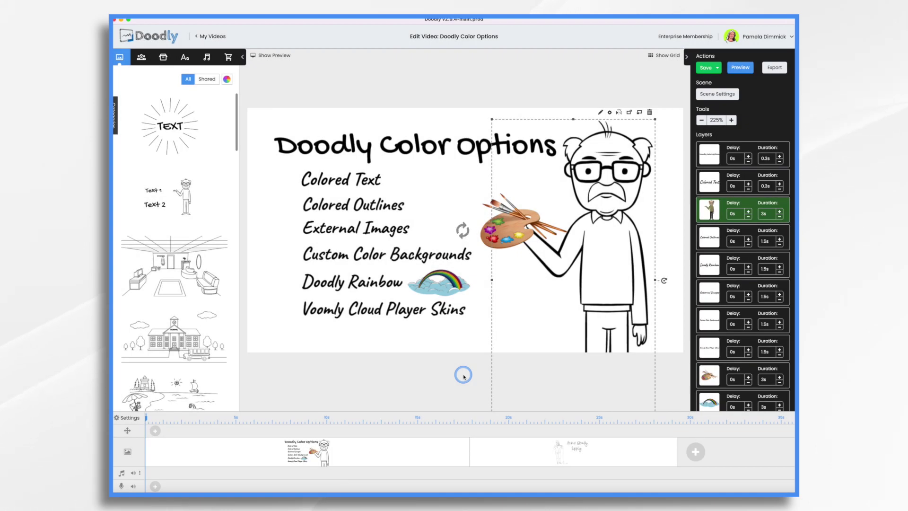
Switch the scene library's Doodly Rainbow color view on and back off to compare the two versions.
left_click(228, 80)
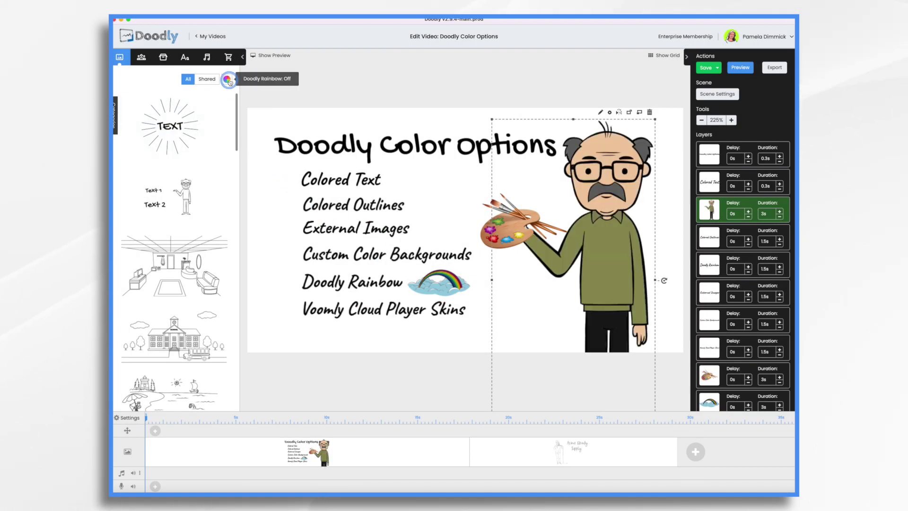
left_click(227, 81)
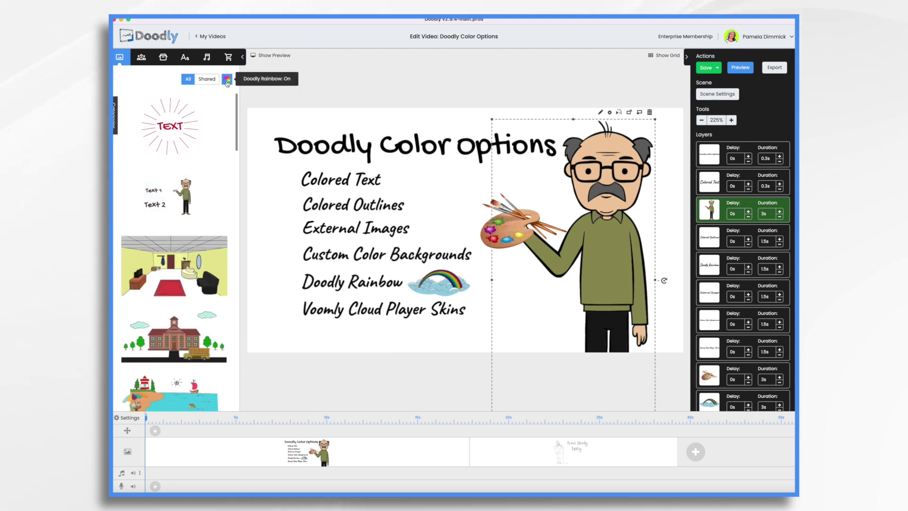
left_click(227, 81)
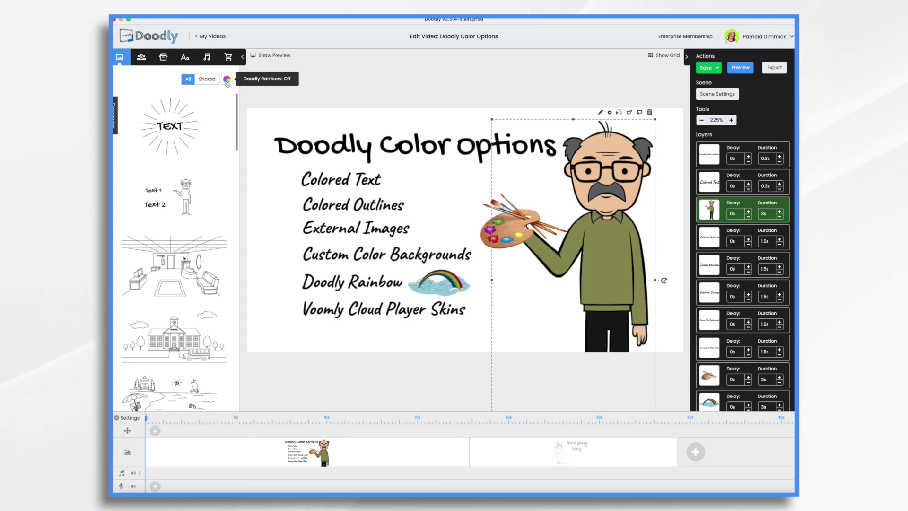
Change the color of the "Colored Text" line to blue #4A90E2.
left_click(590, 117)
left_click(341, 180)
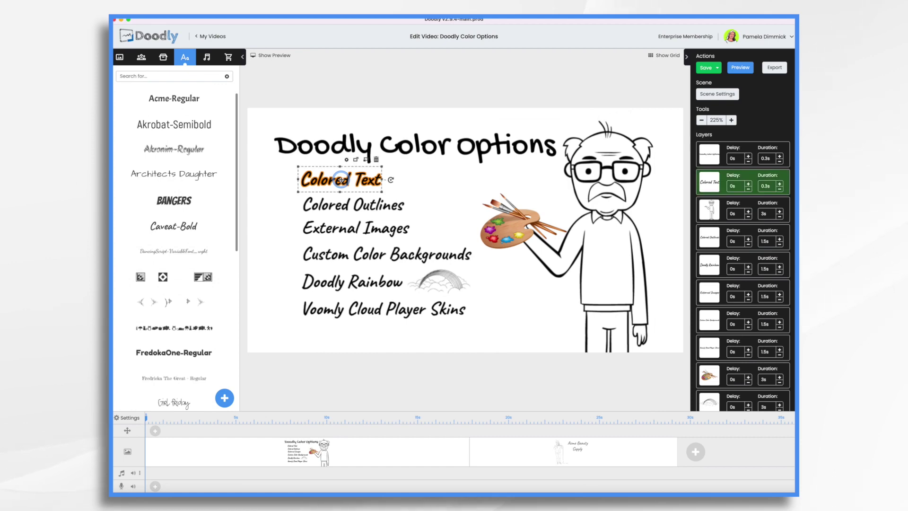
left_click(347, 160)
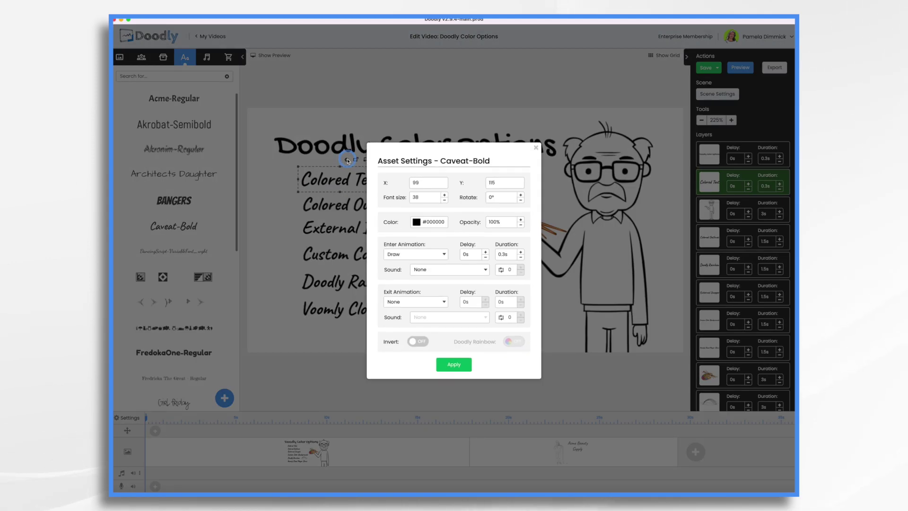
left_click(416, 222)
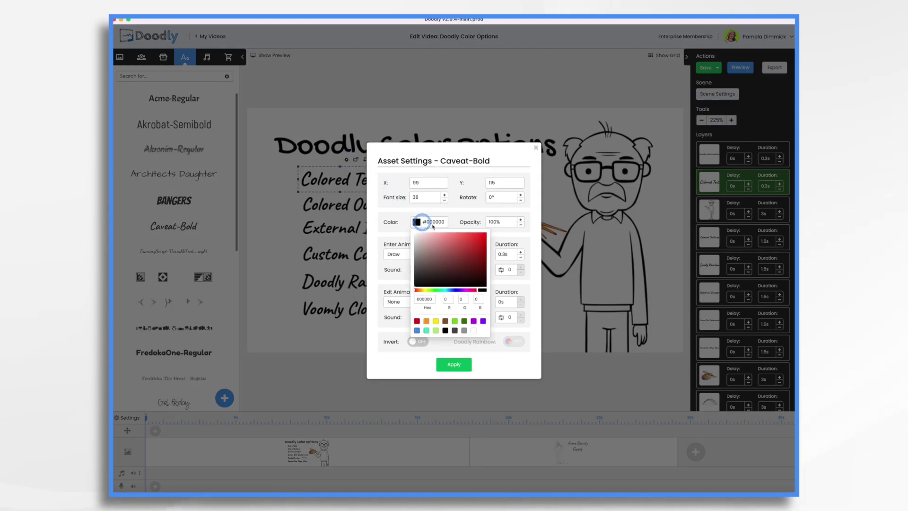
left_click(418, 333)
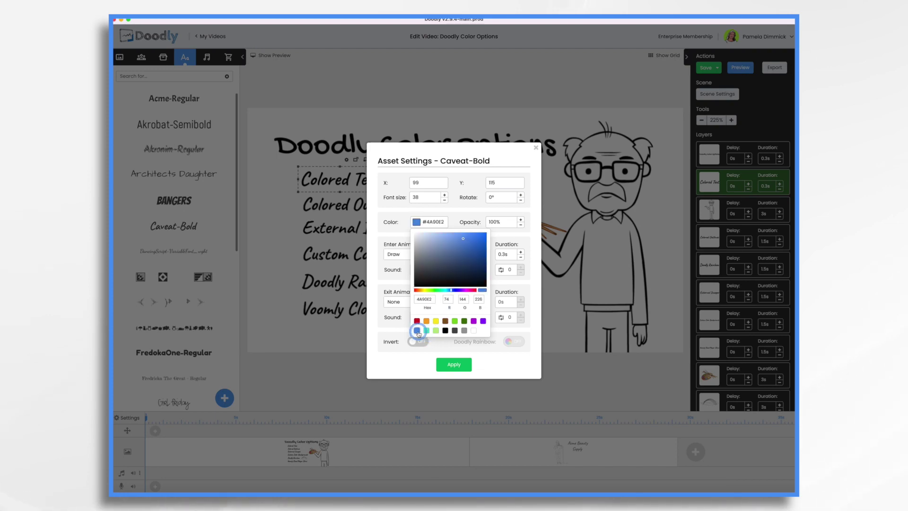
left_click(455, 366)
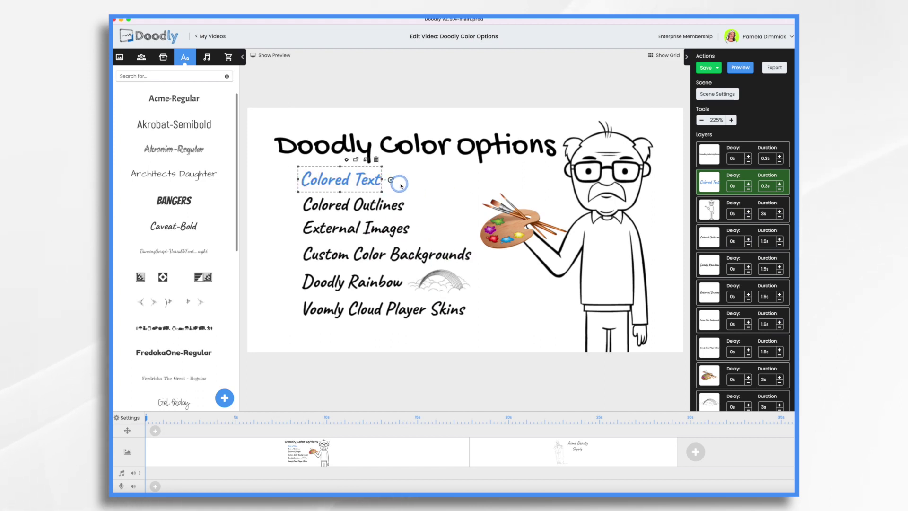
Change the outline color of the presenting man character to the preset brown.
left_click(390, 206)
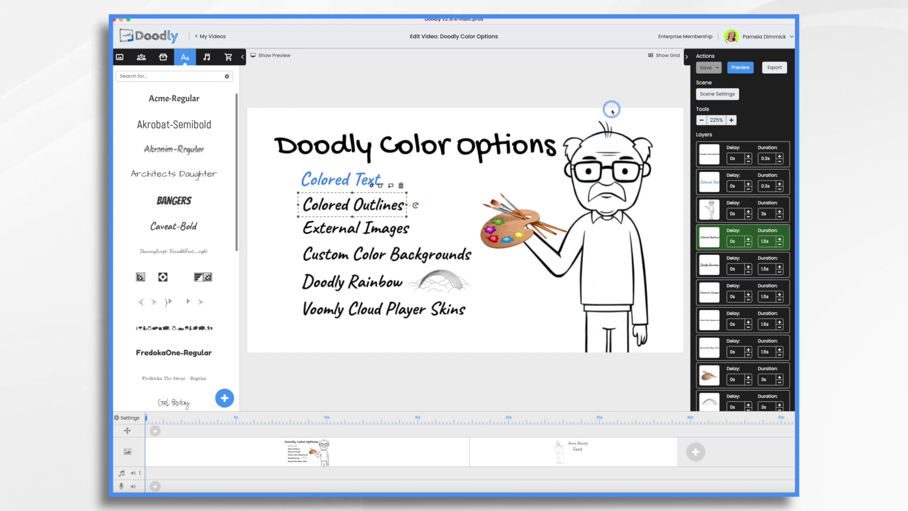
left_click(616, 135)
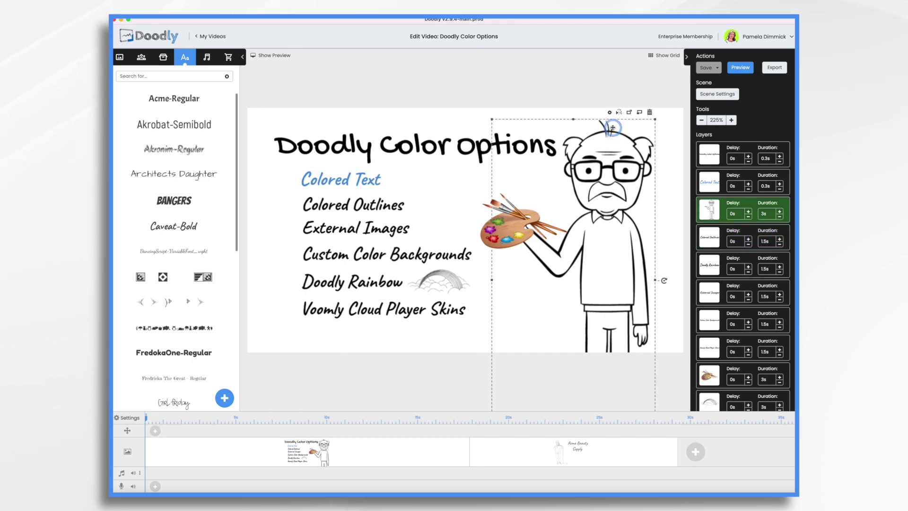
left_click(610, 113)
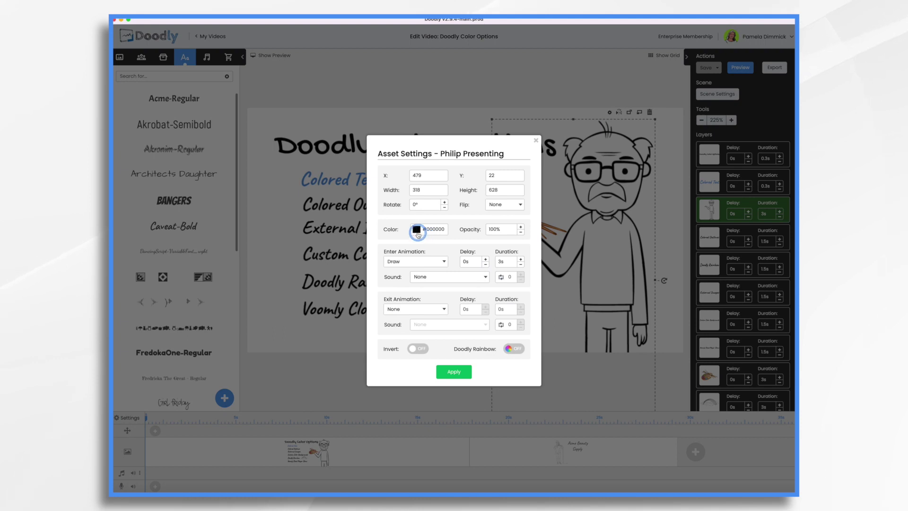
left_click(416, 230)
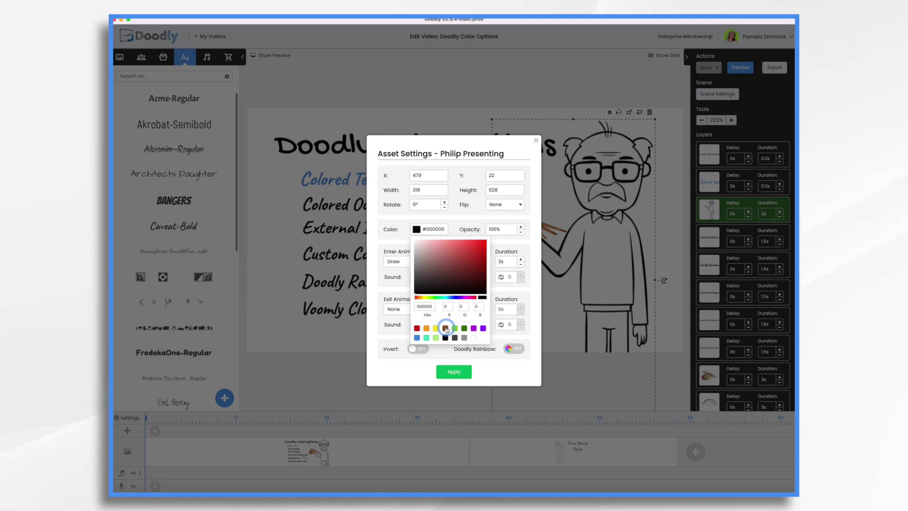
left_click(446, 329)
left_click(454, 372)
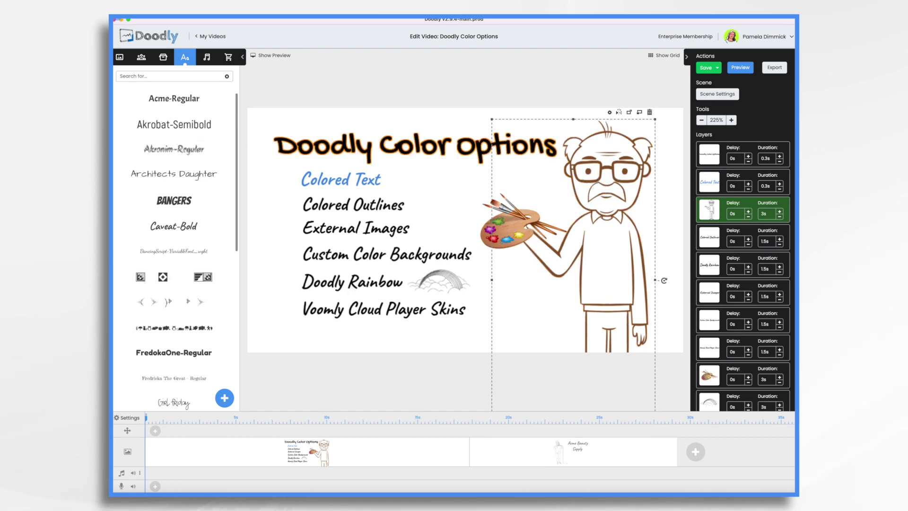
Search the props for "paintb" and place the Paint Brush, scaled down and rotated, at the character's lowered hand.
left_click(163, 58)
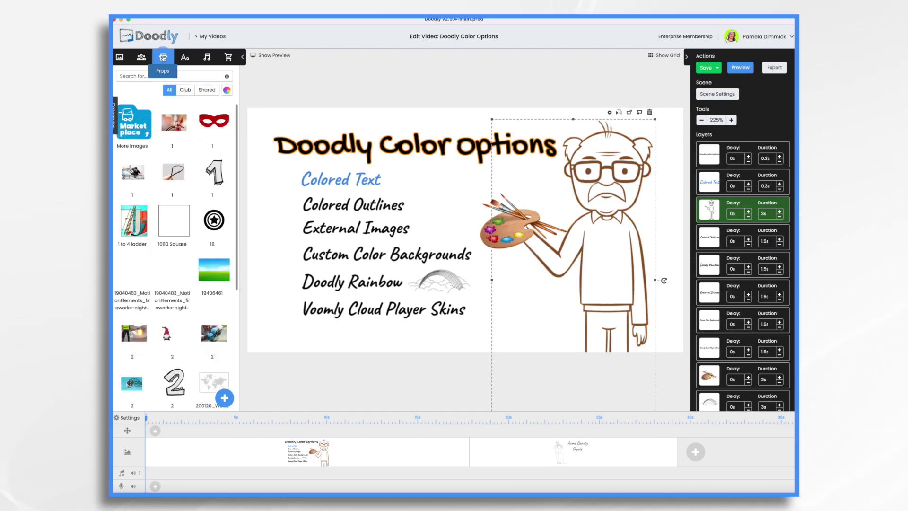
left_click(120, 75)
type("paintb")
mouse_move(173, 122)
left_mouse_down()
mouse_move(484, 292)
mouse_move(613, 284)
left_mouse_up()
left_click_drag(679, 375, 592, 278)
left_click_drag(569, 245, 680, 342)
Move the paint brush's layer directly above the character's layer and shrink the brush slightly to fit the hand.
scroll(718, 391, "down", 2)
left_click_drag(718, 391, 726, 143)
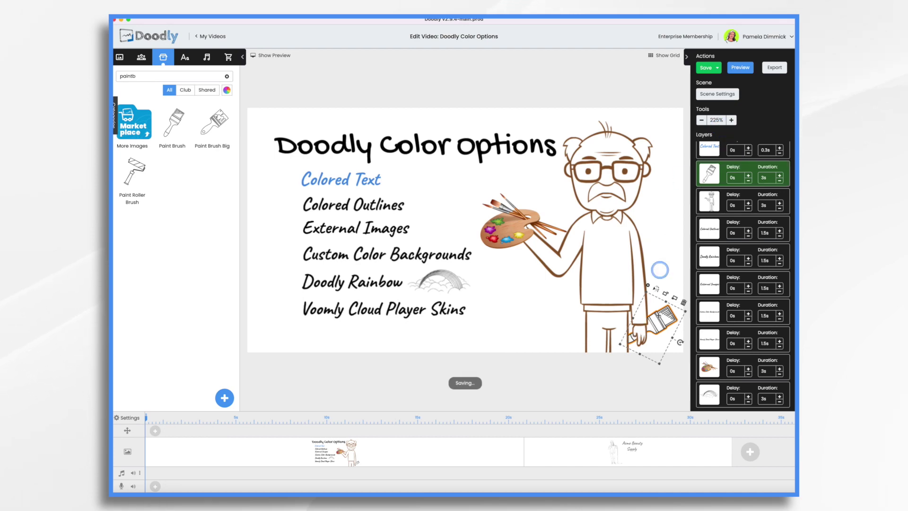
left_click(666, 450)
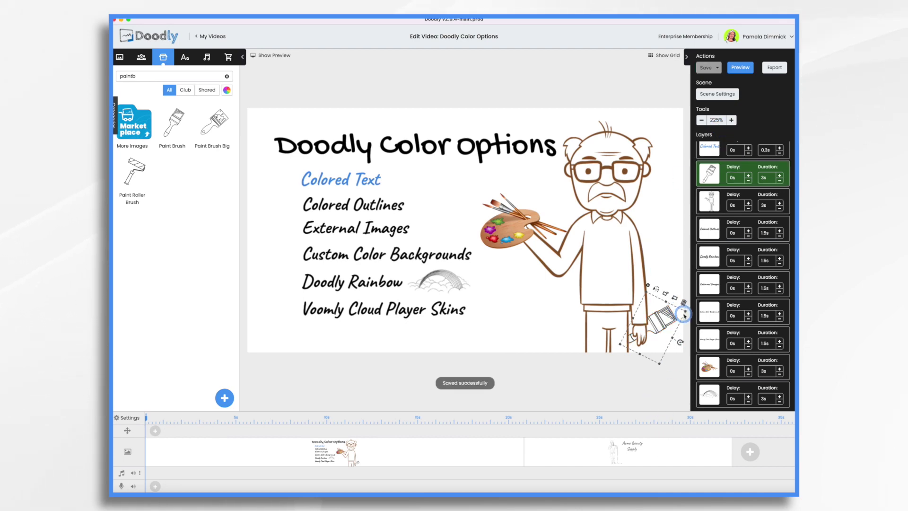
left_click_drag(684, 314, 662, 324)
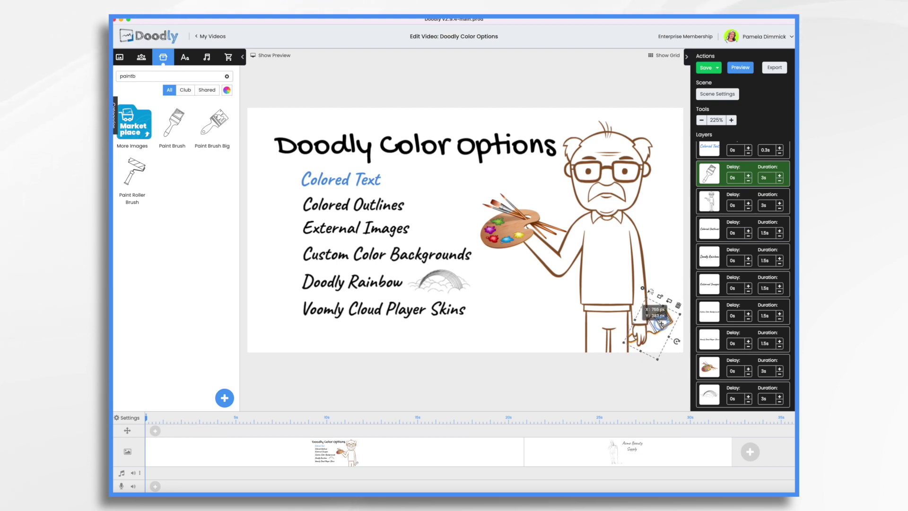
Recolor the paint brush's outline with a preset swatch color, and shift the paint palette image slightly away from the character.
left_click(644, 291)
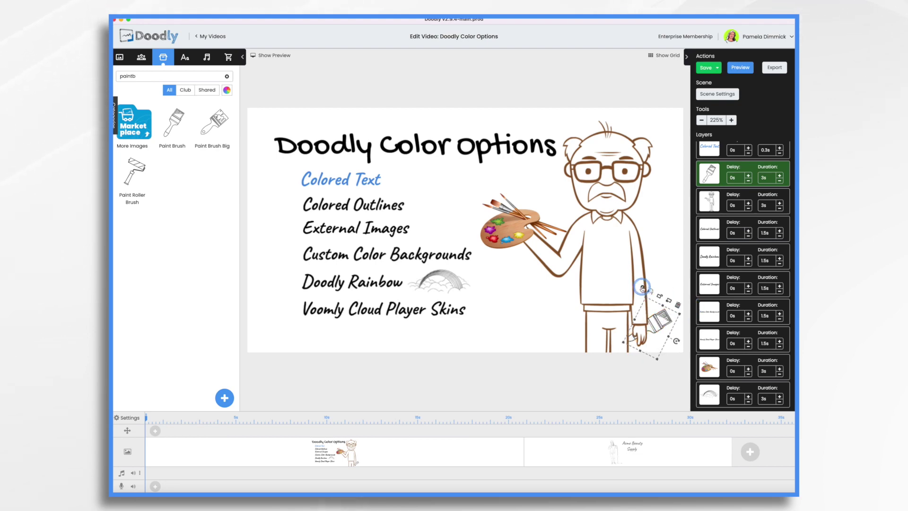
left_click(643, 287)
left_click(417, 229)
left_click(434, 326)
left_click(461, 372)
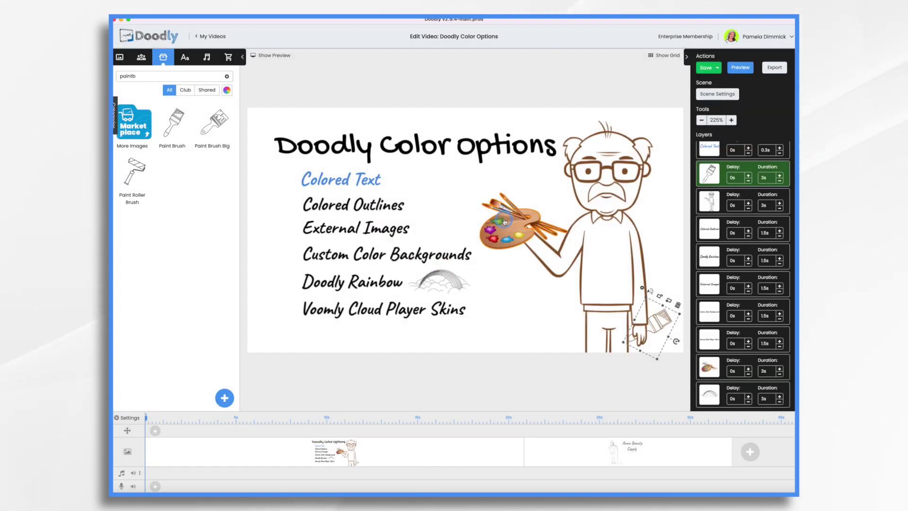
mouse_move(487, 216)
left_mouse_down()
mouse_move(507, 218)
mouse_move(494, 215)
left_mouse_up()
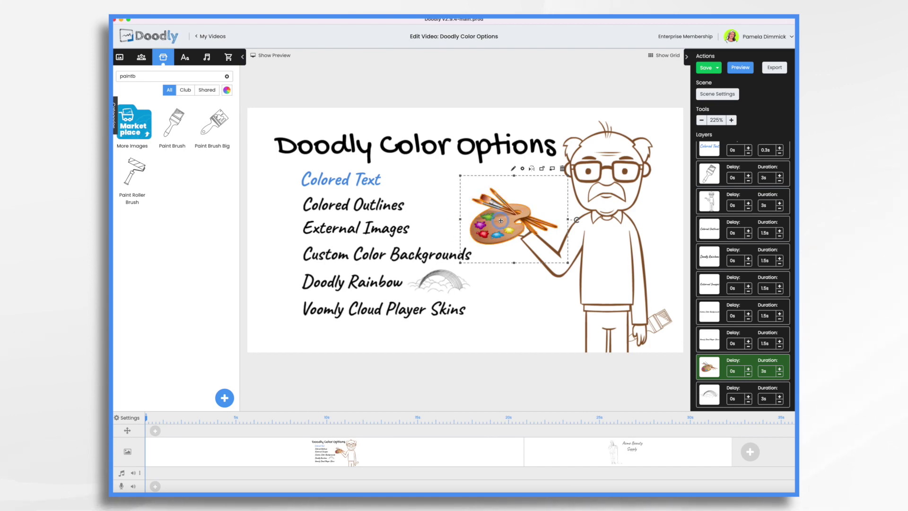
Switch to Pixabay in the browser and search its images for "paintbrush".
key("super+Tab")
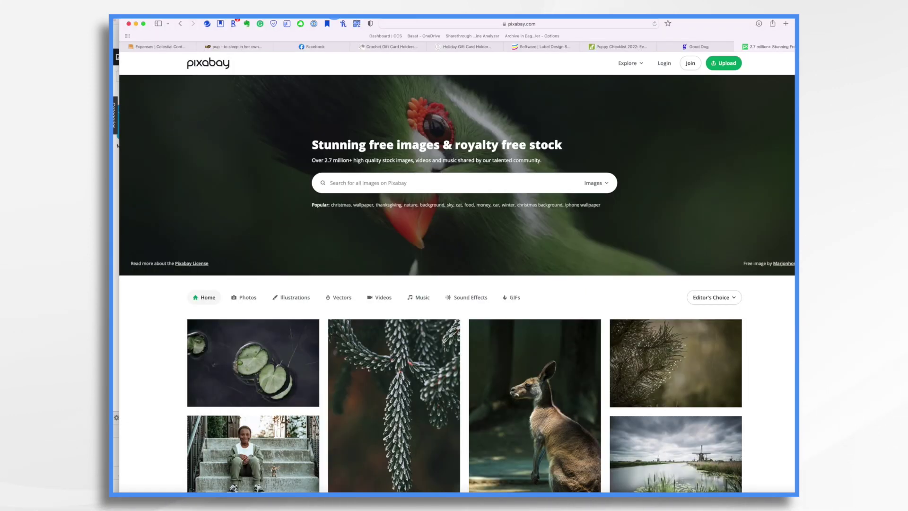
left_click(370, 182)
type("paint")
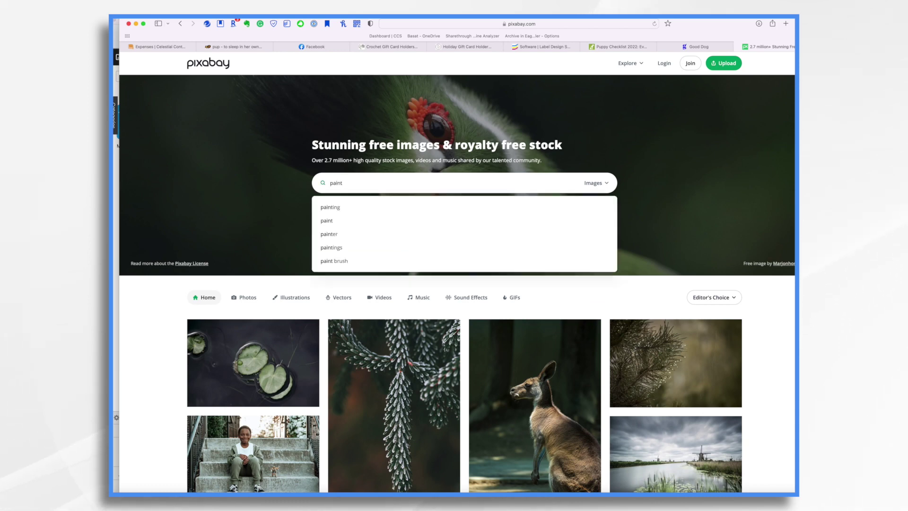
type("brush")
key("Return")
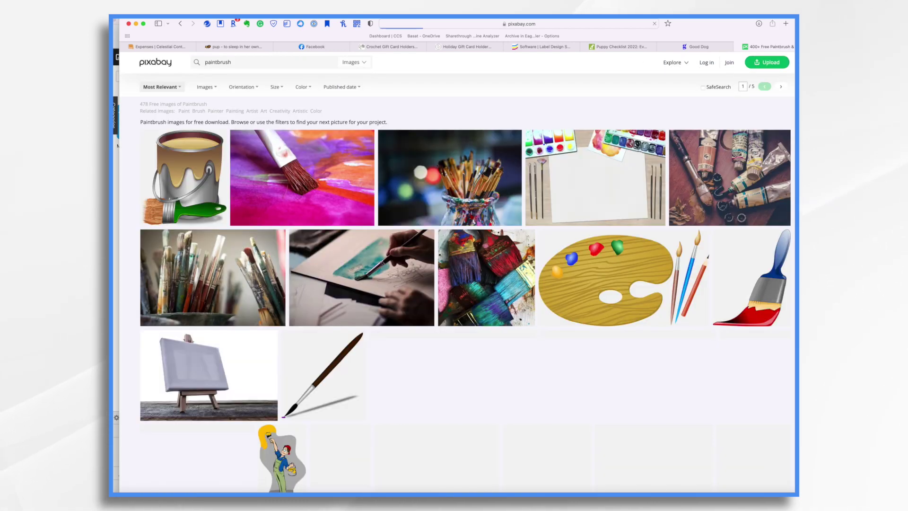
Download the brown-handled paintbrush vector illustration with a transparent background as a 1280×658 PNG.
scroll(603, 204, "down", 5)
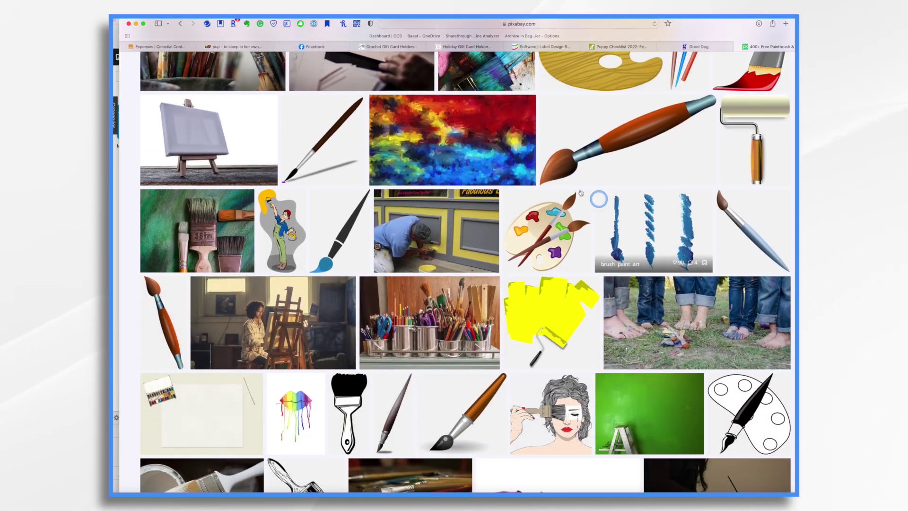
left_click(640, 144)
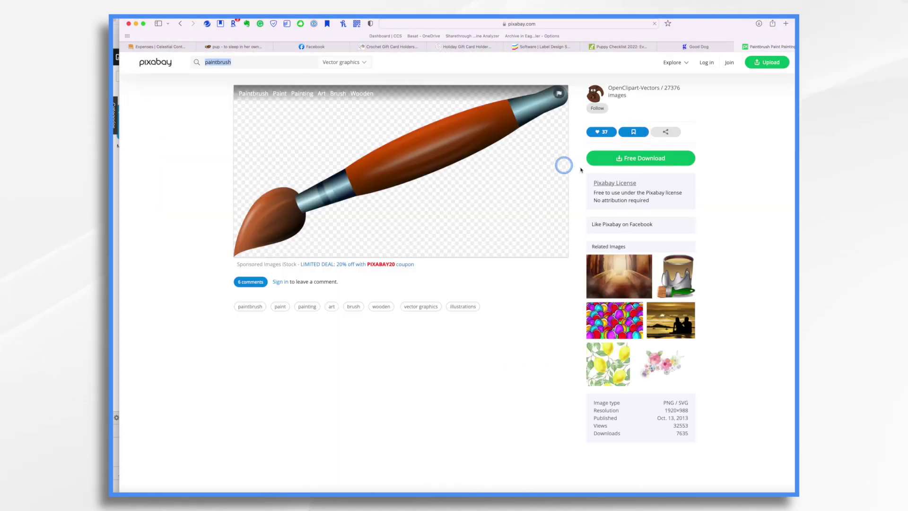
left_click(645, 161)
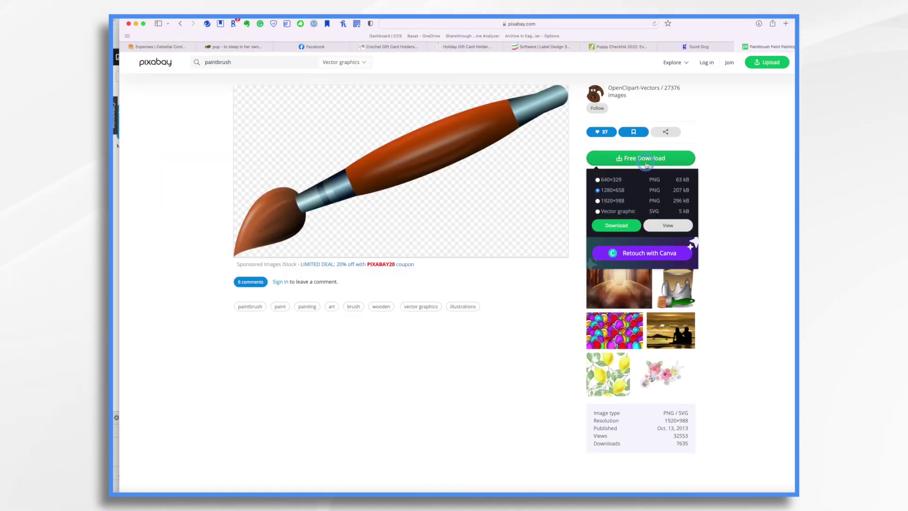
left_click(610, 226)
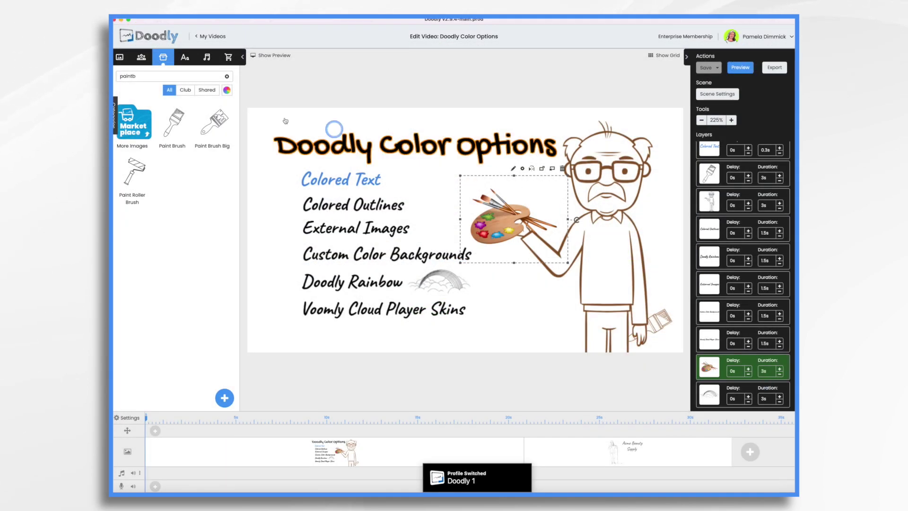
Import the downloaded paintbrush PNG from the Downloads folder into the prop library as a new prop.
left_click(128, 83)
left_click(150, 74)
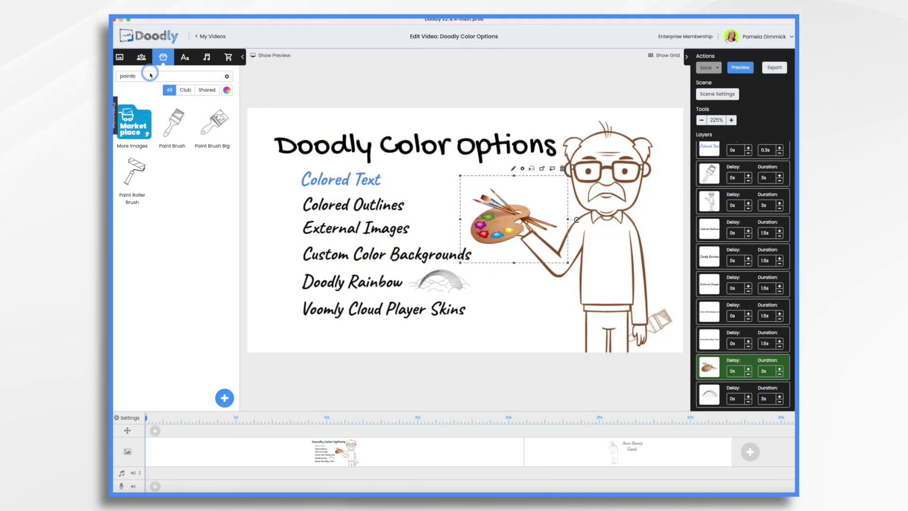
left_click(231, 397)
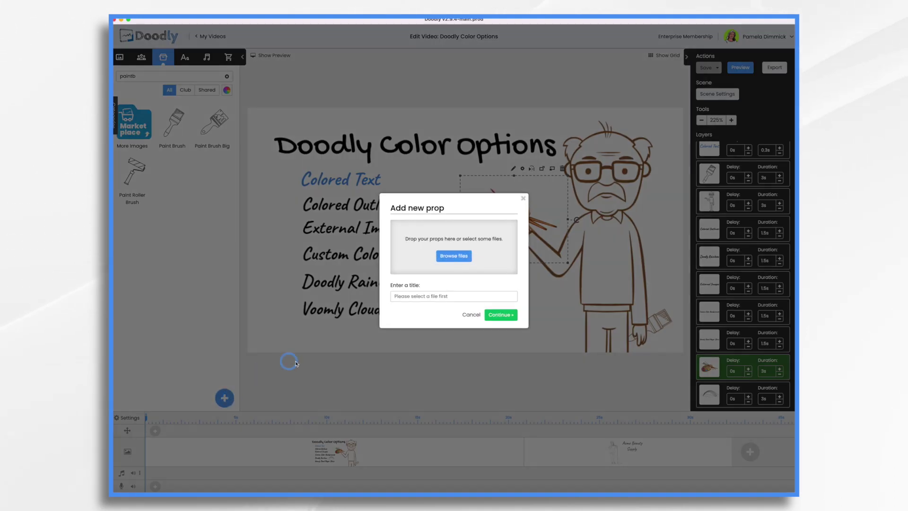
left_click(457, 260)
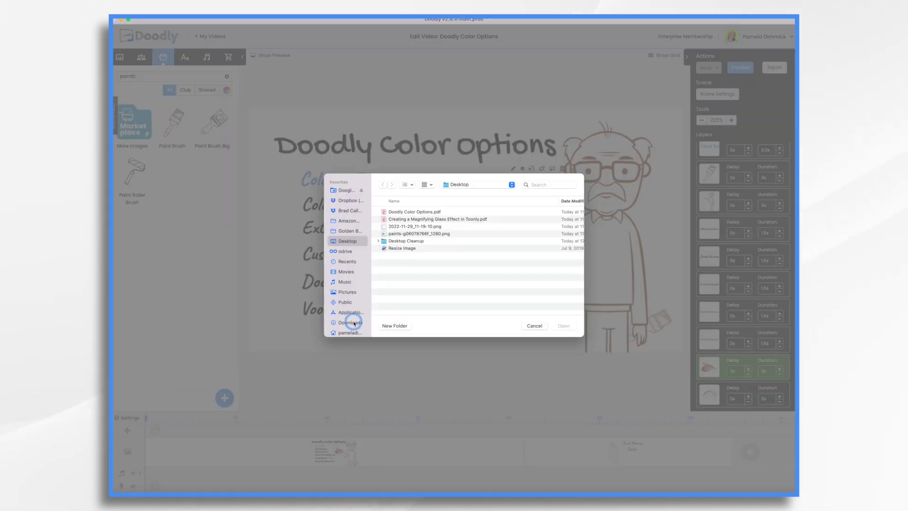
left_click(394, 258)
left_click(414, 213)
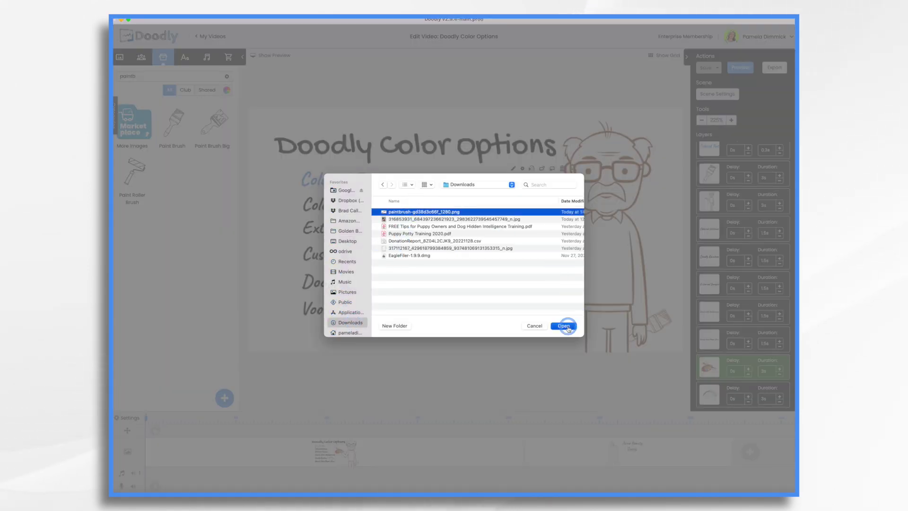
left_click(564, 326)
left_click(500, 321)
Place the imported paintbrush at the character's lowered hand and move its layer above the character's layer.
mouse_move(452, 191)
left_mouse_down()
mouse_move(385, 178)
mouse_move(568, 303)
mouse_move(644, 276)
mouse_move(523, 311)
mouse_move(655, 300)
mouse_move(611, 355)
mouse_move(680, 278)
mouse_move(658, 302)
left_mouse_up()
left_click_drag(709, 395, 720, 161)
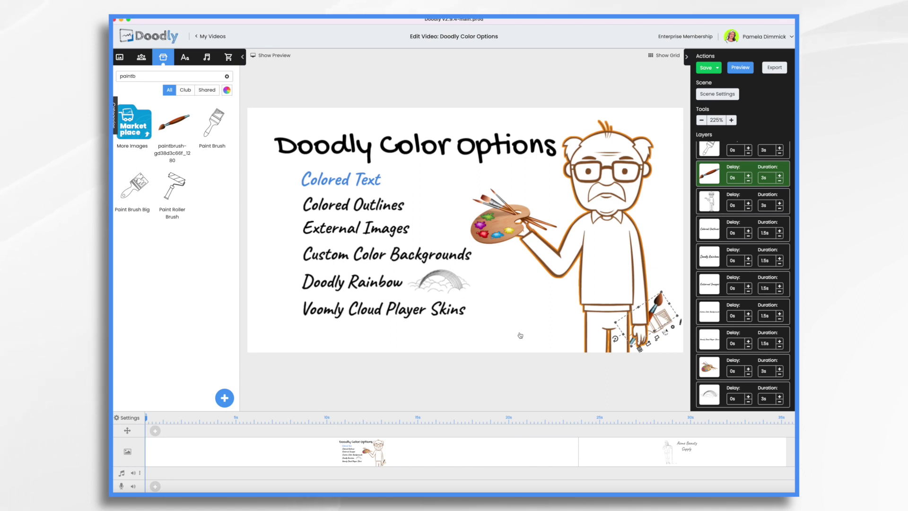
Try the black chalkboard, green chalkboard and glassboard background styles in the video settings.
left_click(127, 419)
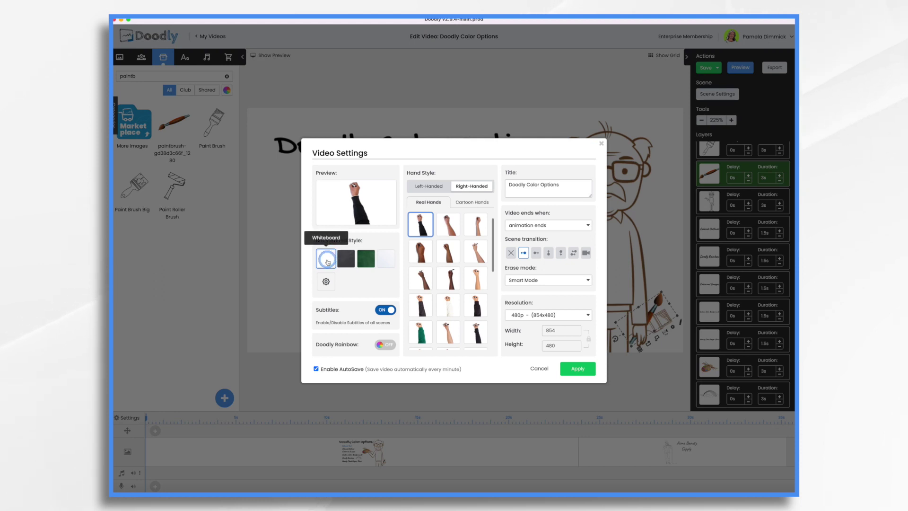
left_click(346, 258)
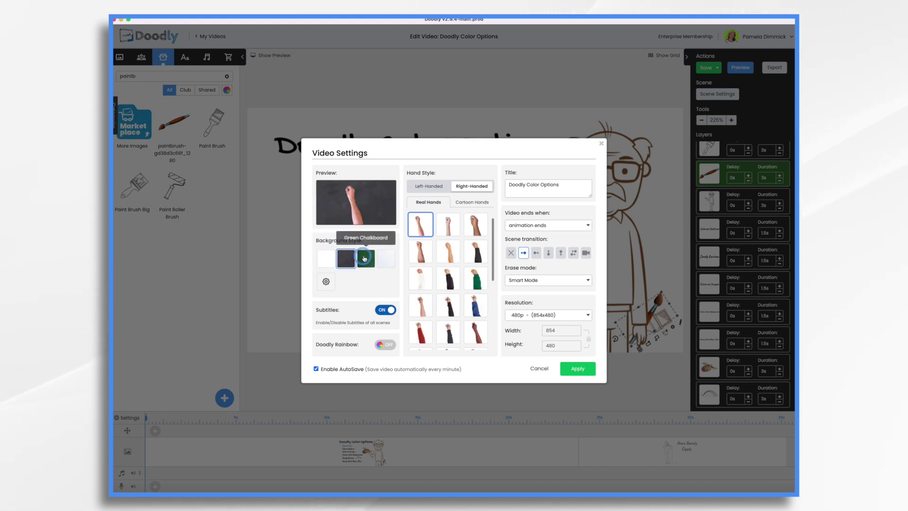
left_click(367, 259)
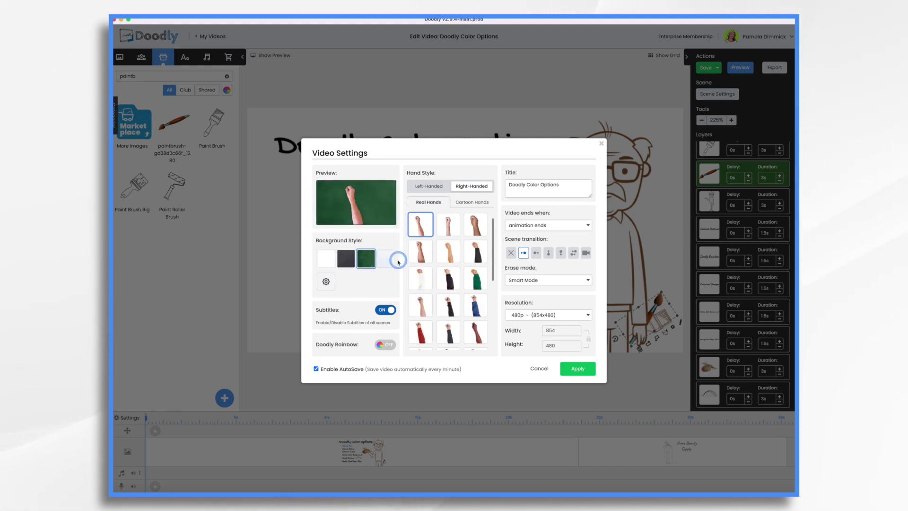
left_click(390, 260)
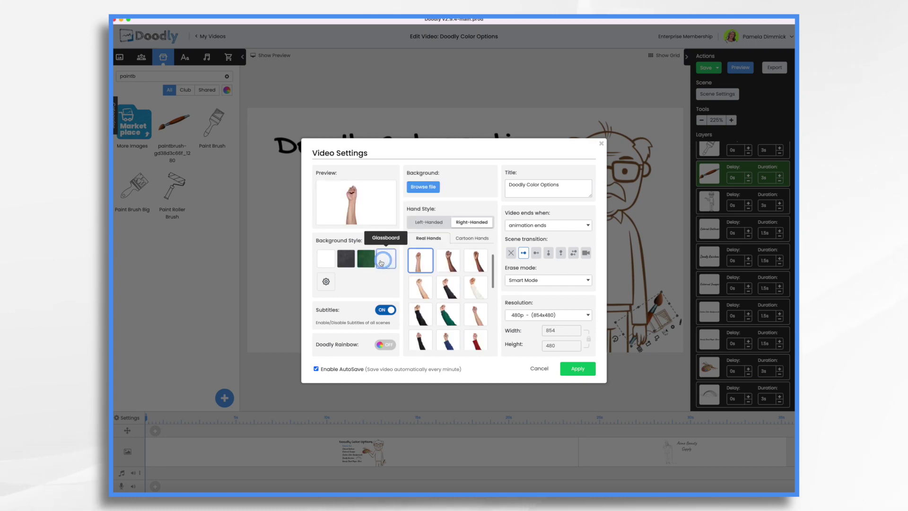
Give the video a custom light orange background color, #F0CE9D, and apply the settings.
left_click(324, 280)
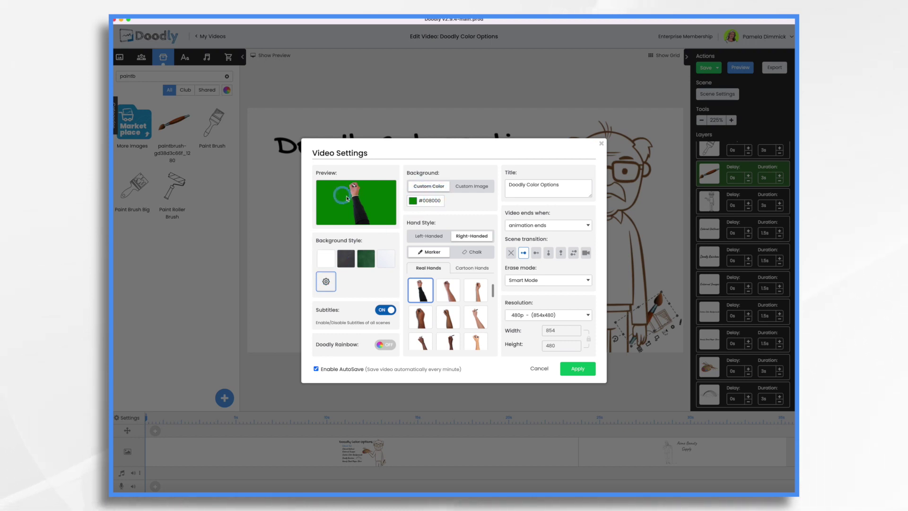
left_click(415, 201)
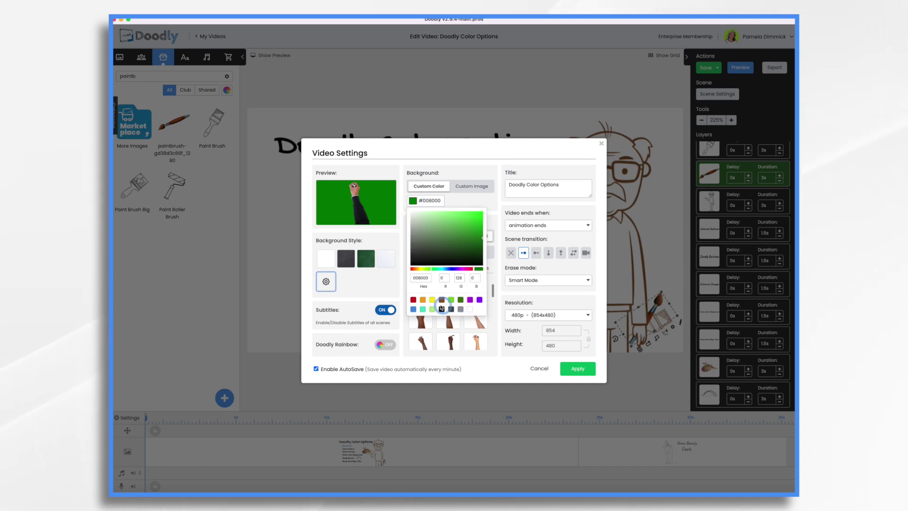
left_click(424, 299)
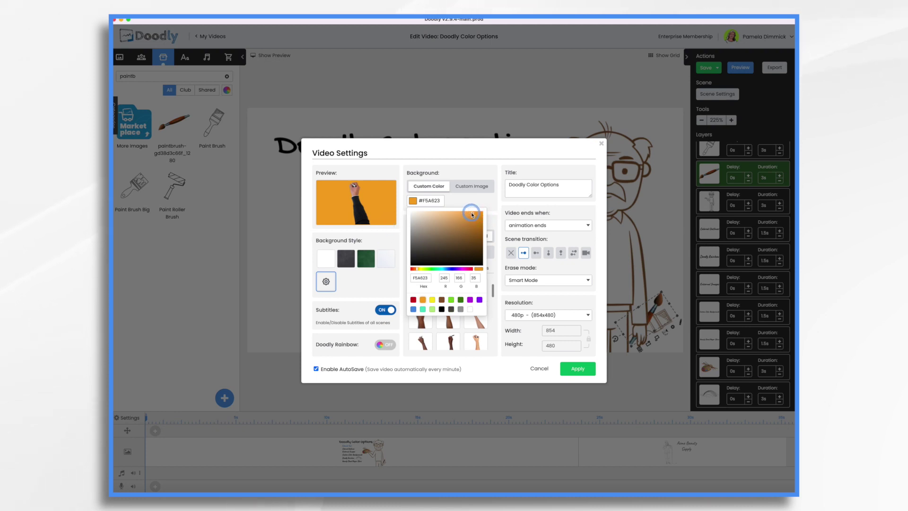
left_click_drag(474, 214, 437, 217)
left_click(579, 370)
left_click(579, 371)
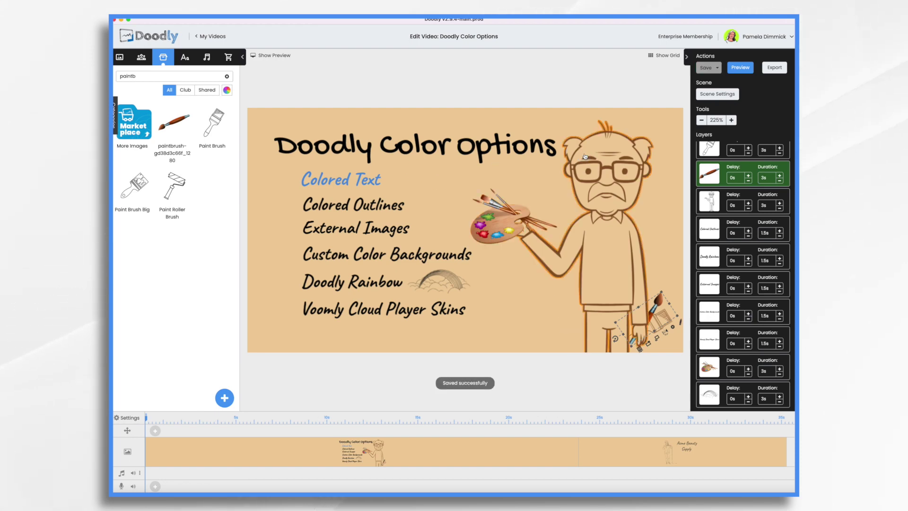
Return the video's background style to Whiteboard and apply the settings.
left_click(127, 418)
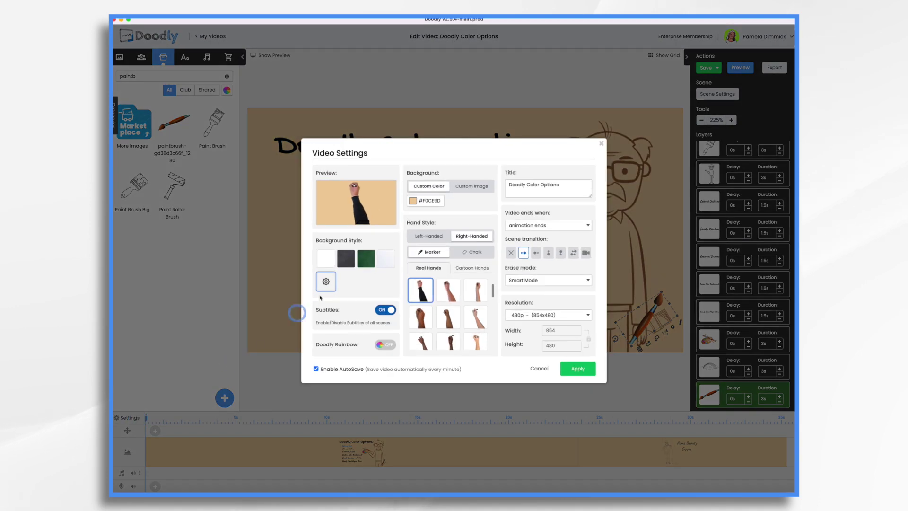
left_click(326, 259)
left_click(578, 369)
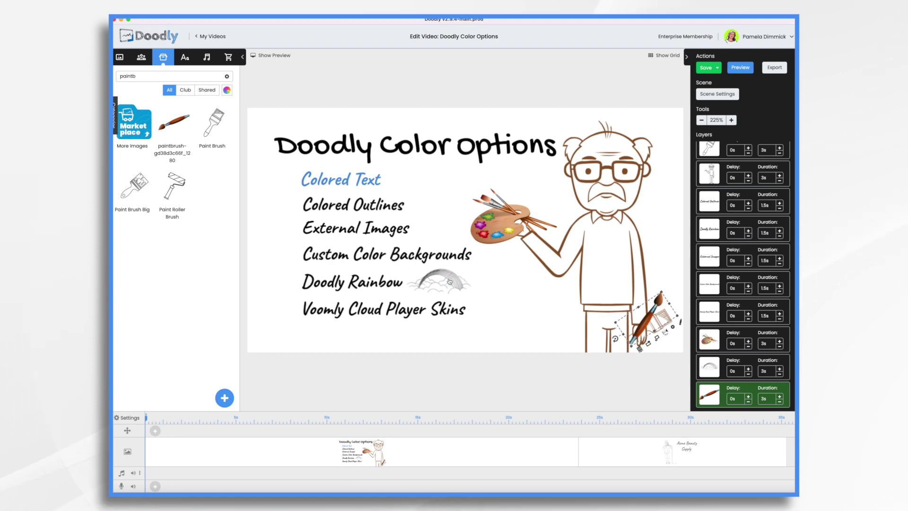
left_click(329, 324)
left_click(492, 310)
left_click(412, 311)
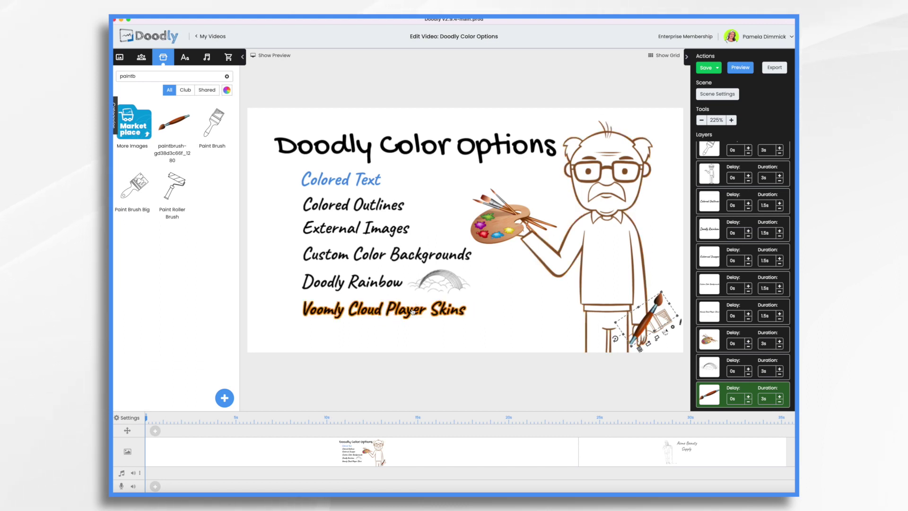
Open the Acme Beauty Supply scene and select its title text.
left_click(630, 454)
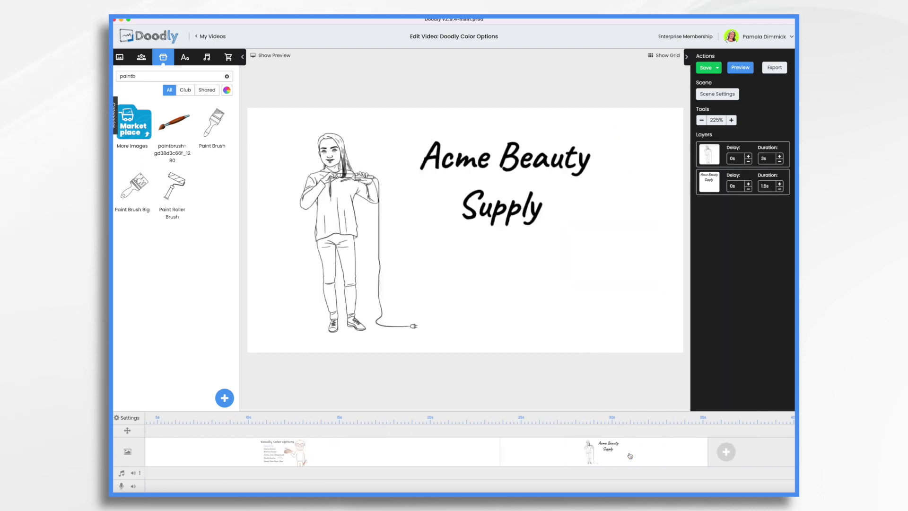
left_click(571, 185)
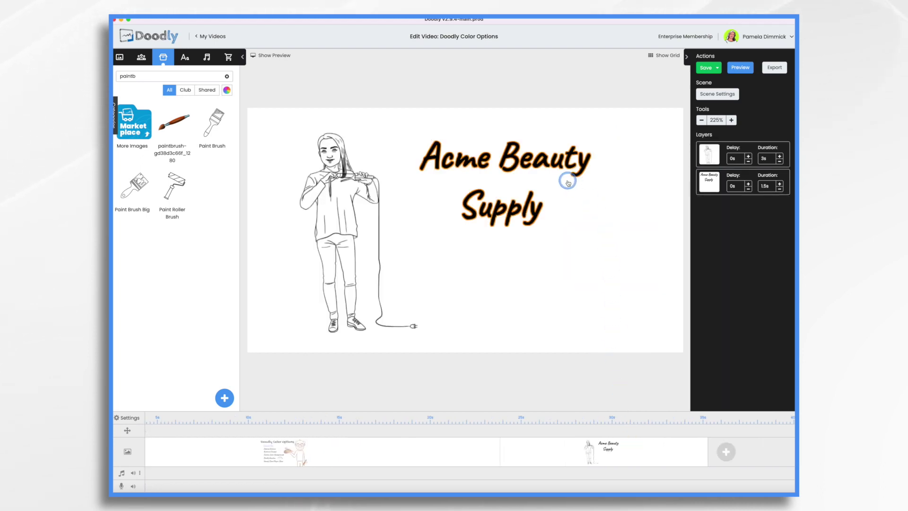
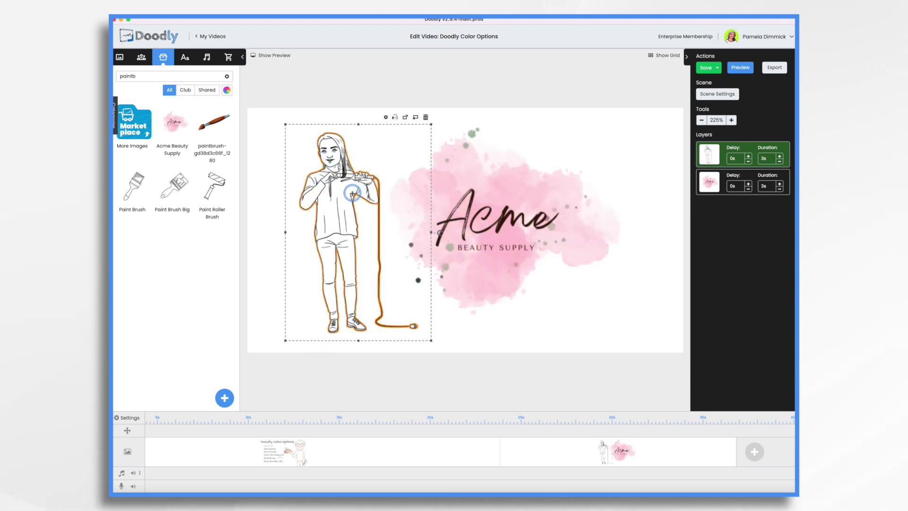
Delete the Doodly Color Options scene from the timeline, keeping only the Acme Beauty Supply scene.
left_click(420, 441)
right_click(446, 441)
left_click(459, 444)
left_click(474, 268)
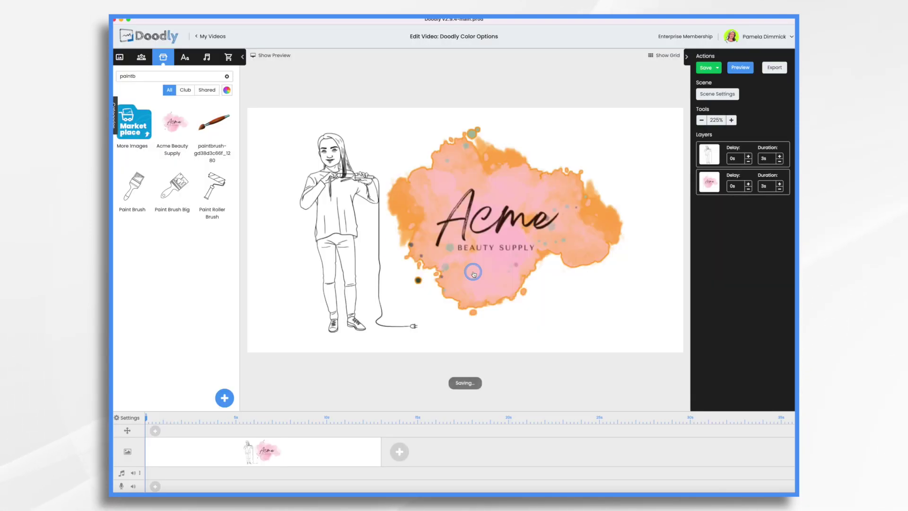
Set the video's hand style to the right-handed 2D cartoon hand with the dusty-rose sleeve and apply it.
left_click(130, 418)
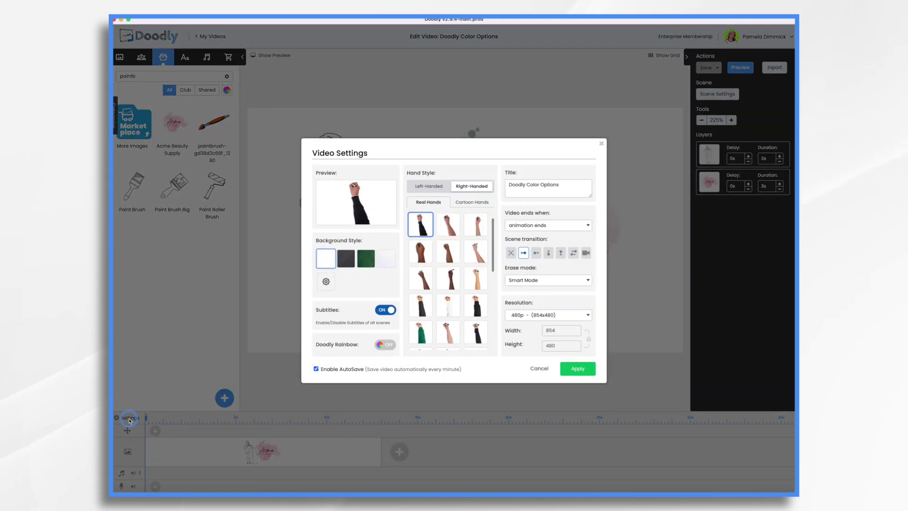
left_click(476, 185)
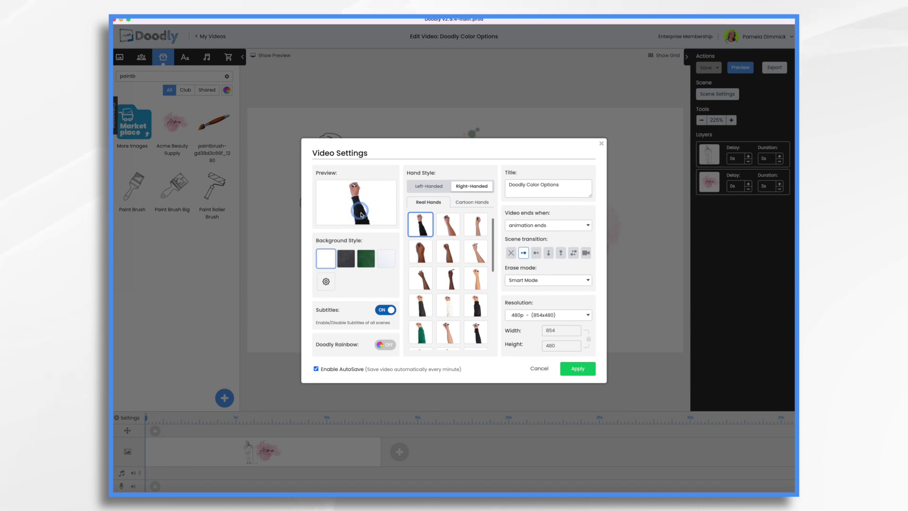
scroll(468, 332, "down", 10)
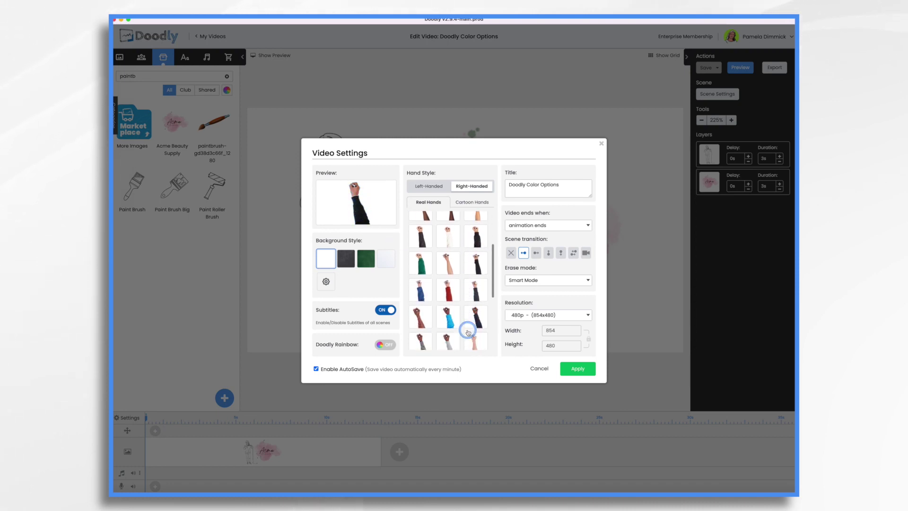
scroll(467, 332, "down", 4)
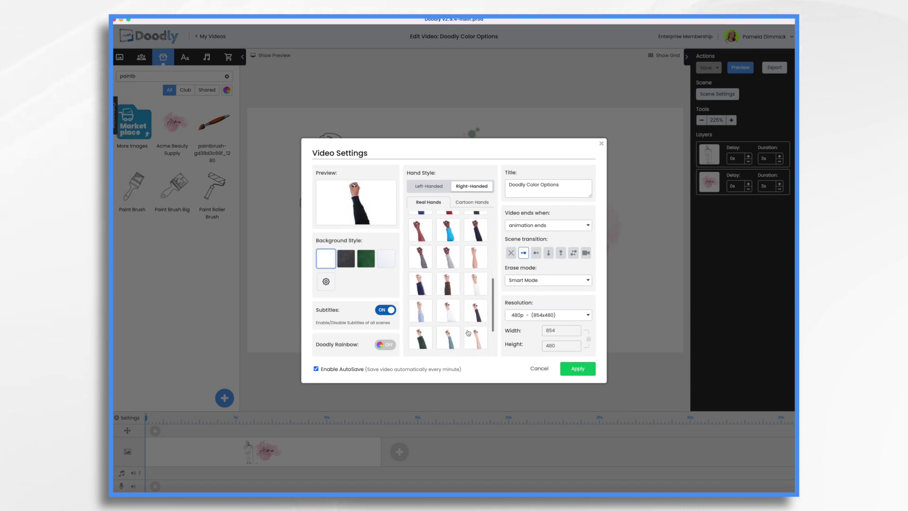
scroll(468, 332, "down", 3)
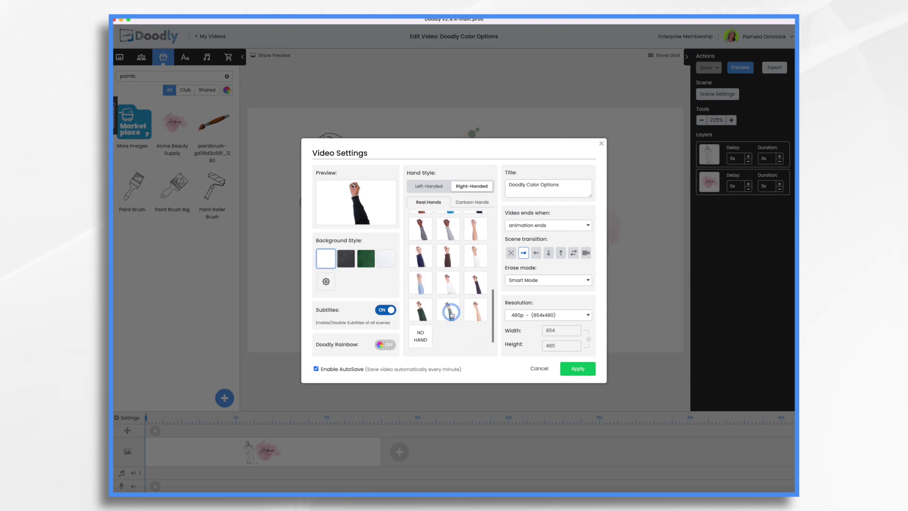
left_click(466, 203)
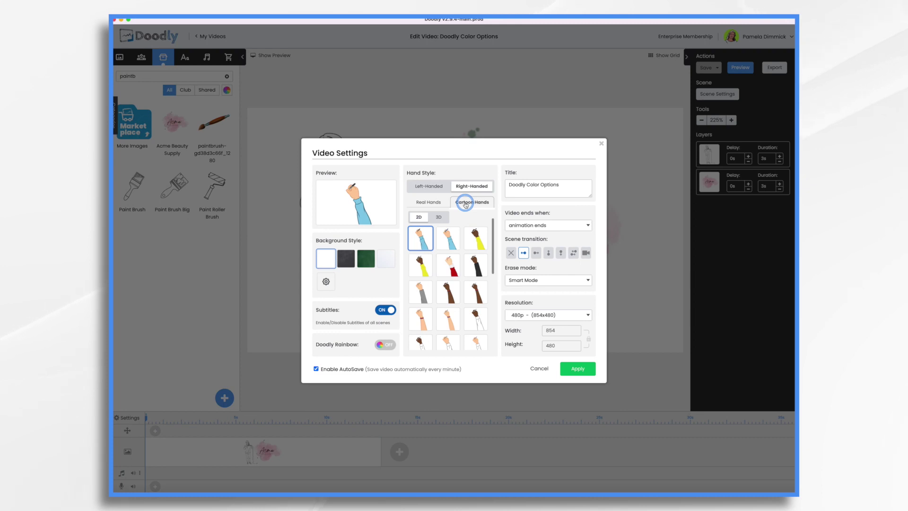
scroll(466, 284, "down", 5)
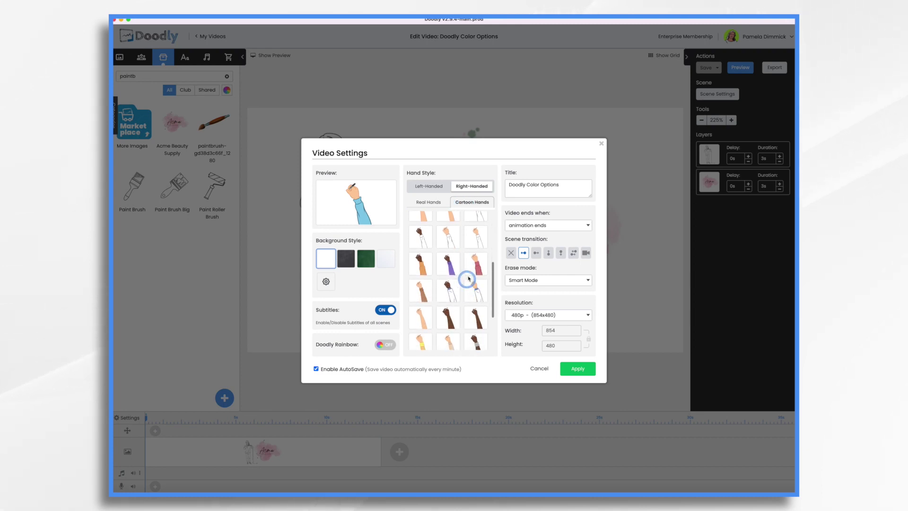
left_click(477, 263)
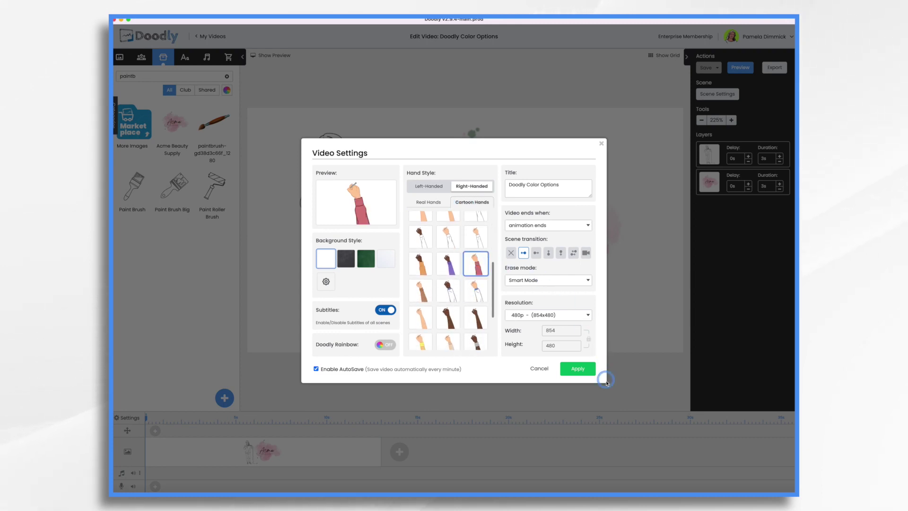
left_click(579, 369)
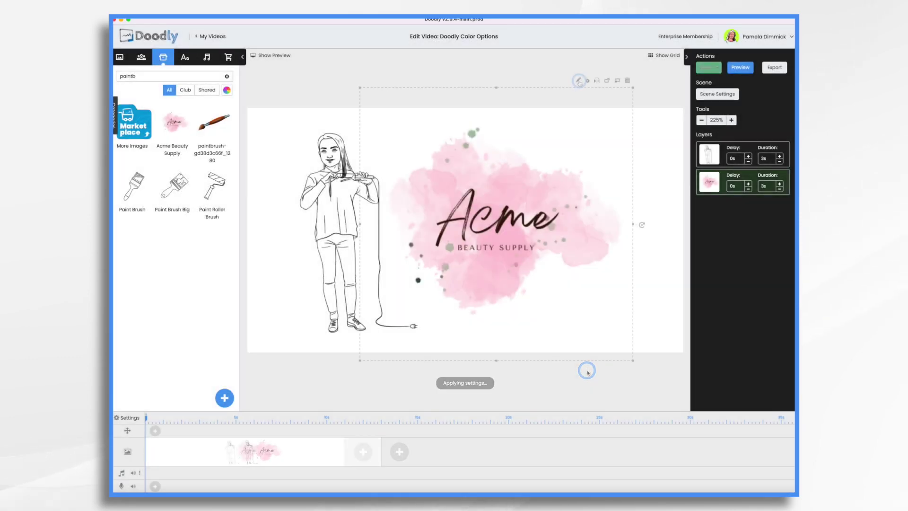
Change the Acme Beauty Supply logo's reveal mode to Fade, save the asset, and move its layer above the woman's.
left_click(580, 81)
left_click(757, 275)
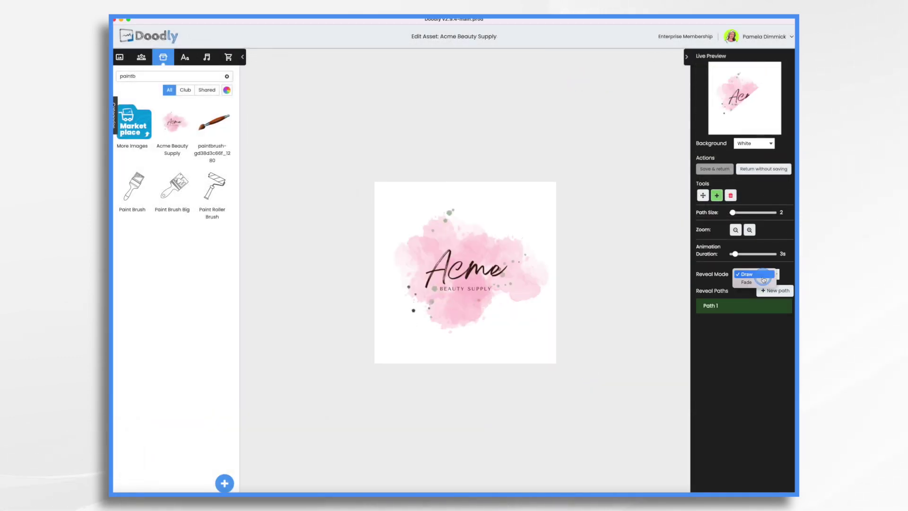
left_click(746, 283)
left_click(715, 171)
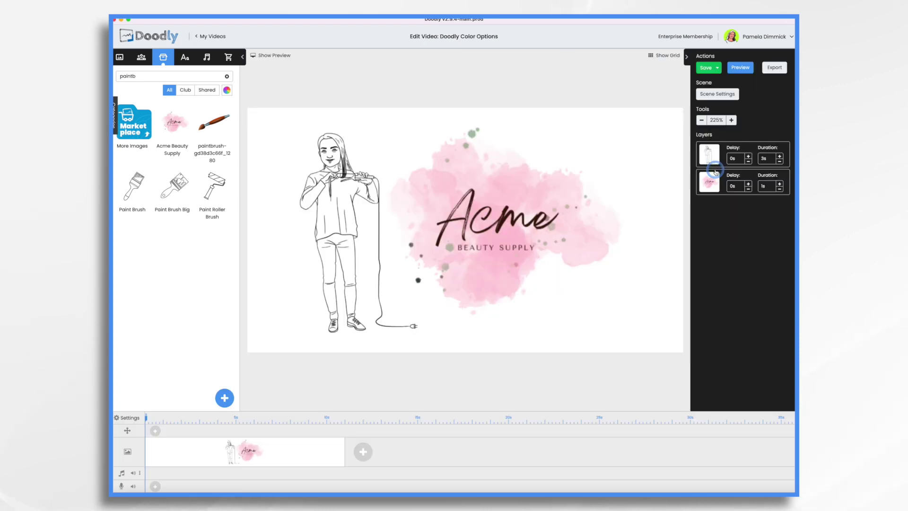
left_click_drag(716, 172, 763, 164)
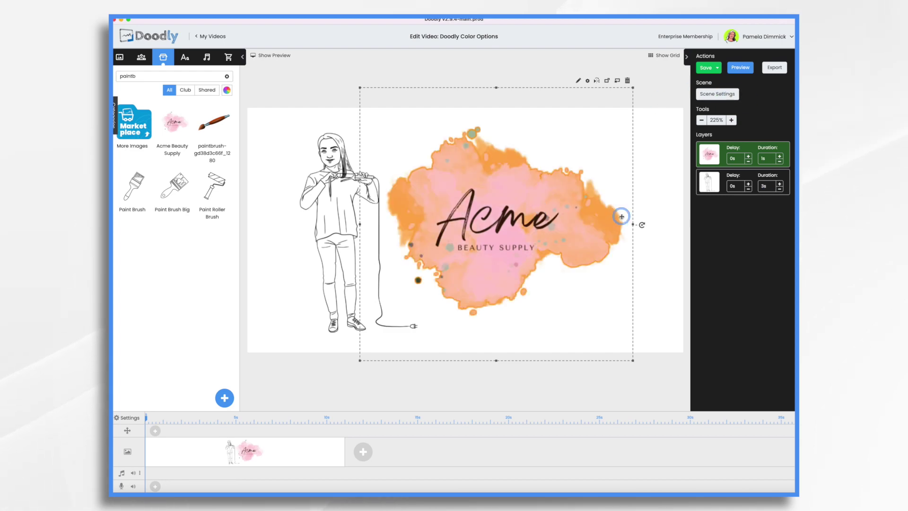
Export the video as an MP4 at 720p (1280x720).
left_click(782, 70)
left_click(434, 262)
left_click(412, 258)
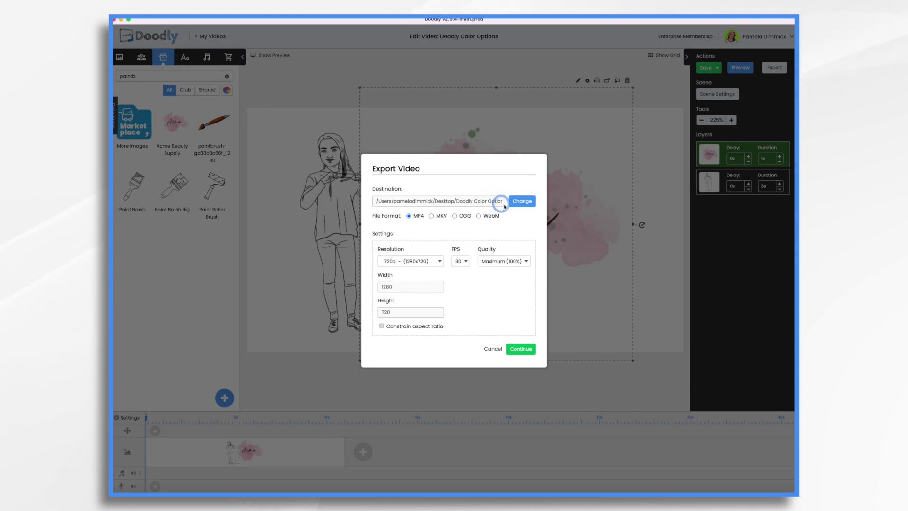
left_click(522, 349)
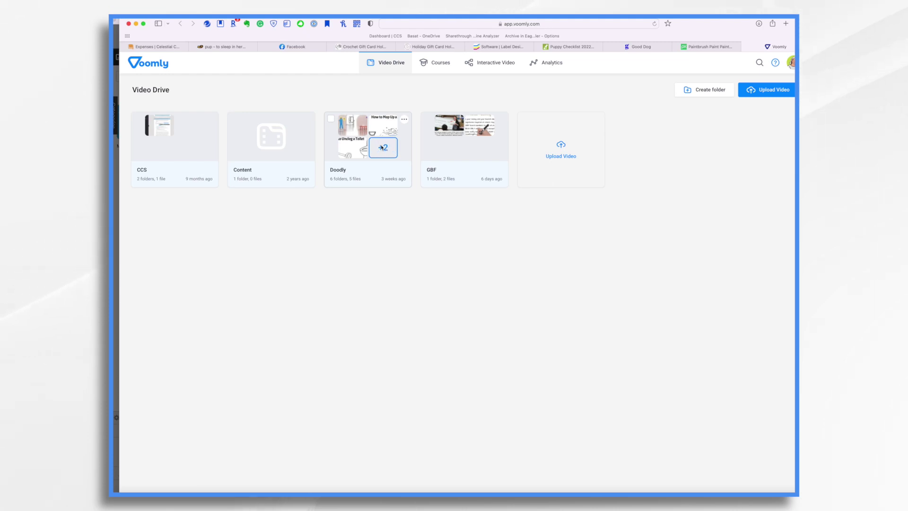
Upload Doodly Color Options.mp4 from the Desktop into the Doodly folder of the Voomly Video Drive.
double_click(382, 148)
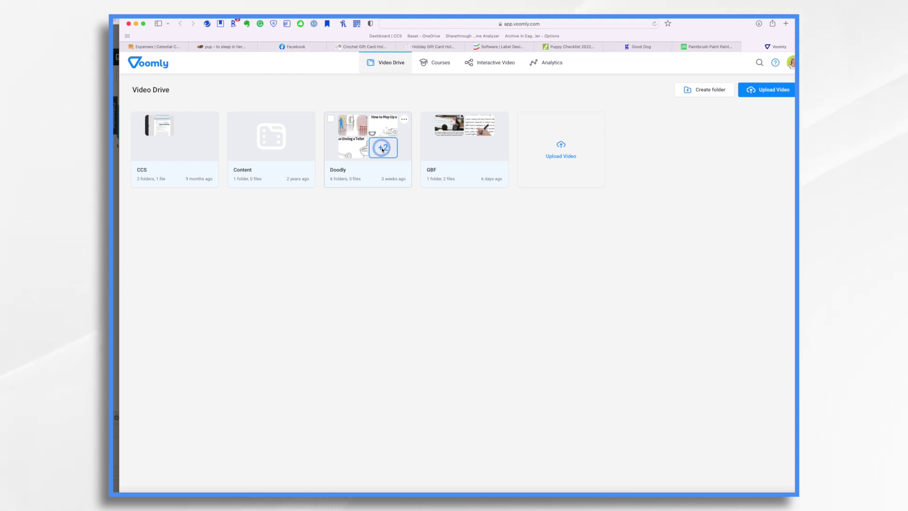
left_click(563, 235)
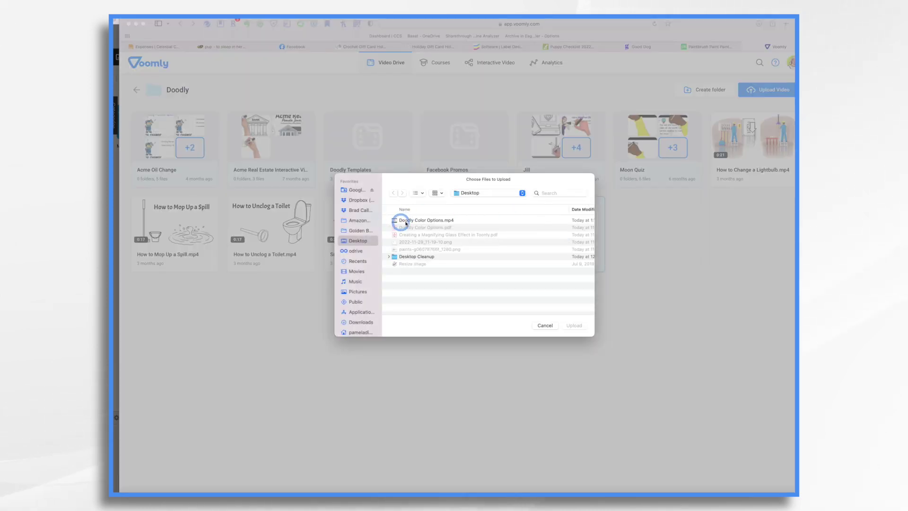
left_click(406, 221)
left_click(576, 325)
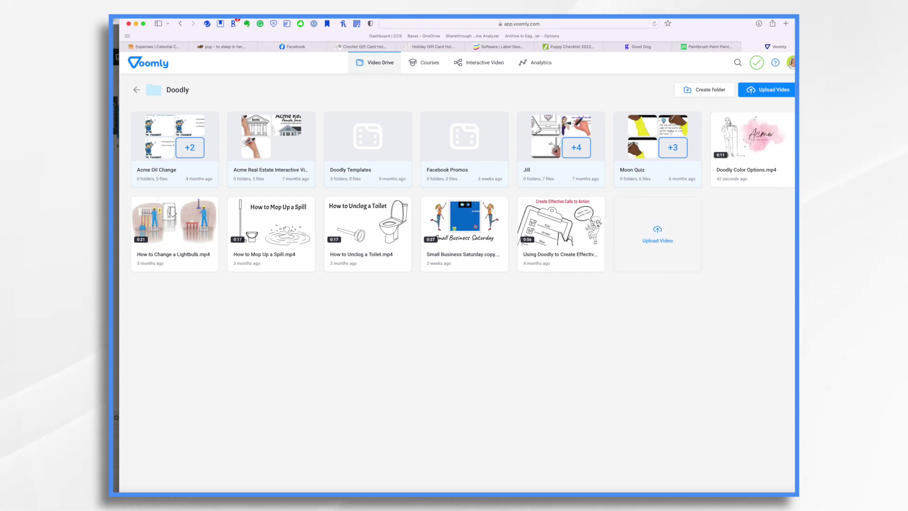
Open the video player customization for Doodly Color Options.mp4 and briefly preview the video's playback.
mouse_move(791, 121)
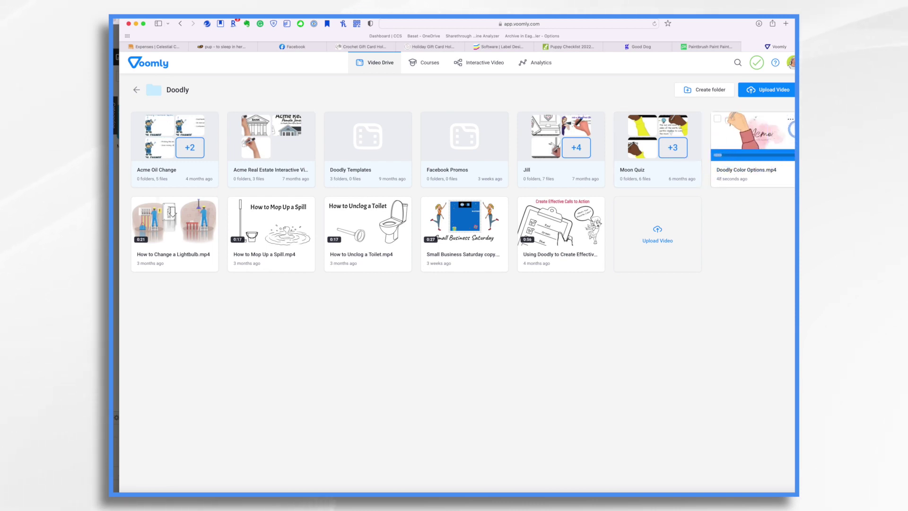
left_click(791, 122)
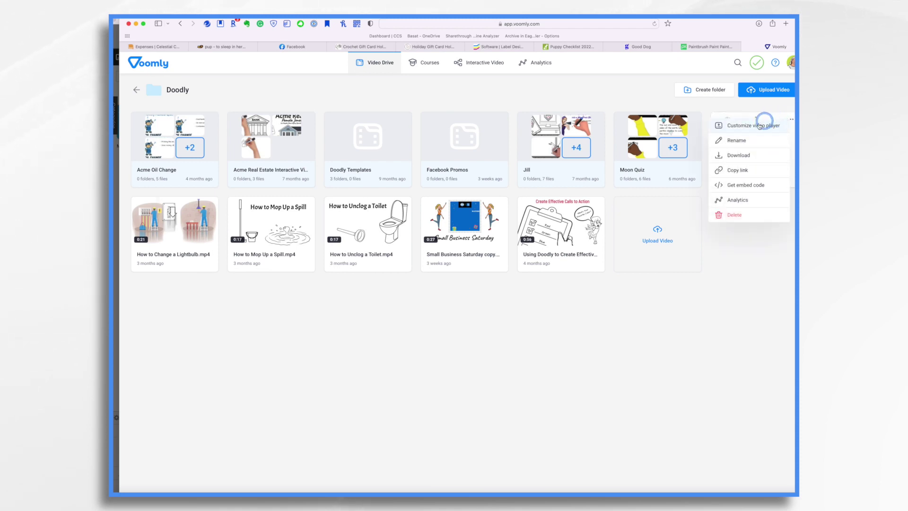
left_click(740, 132)
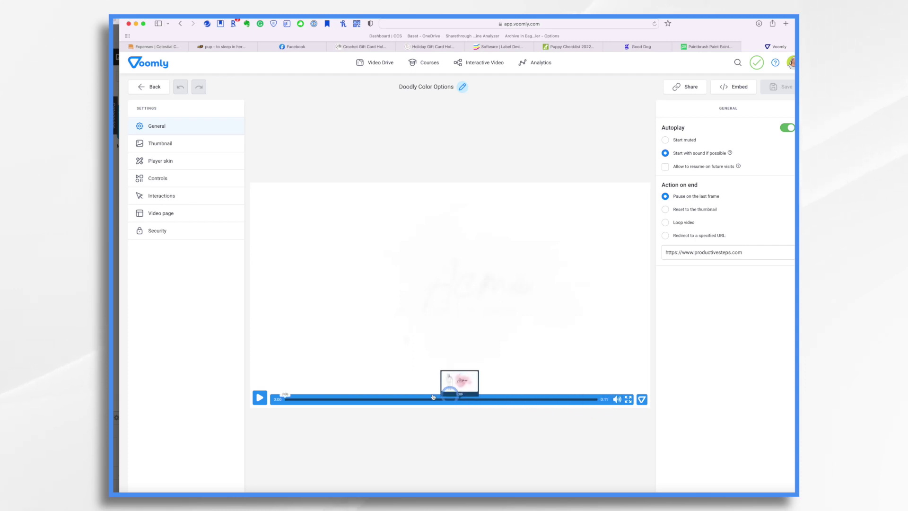
left_click(262, 398)
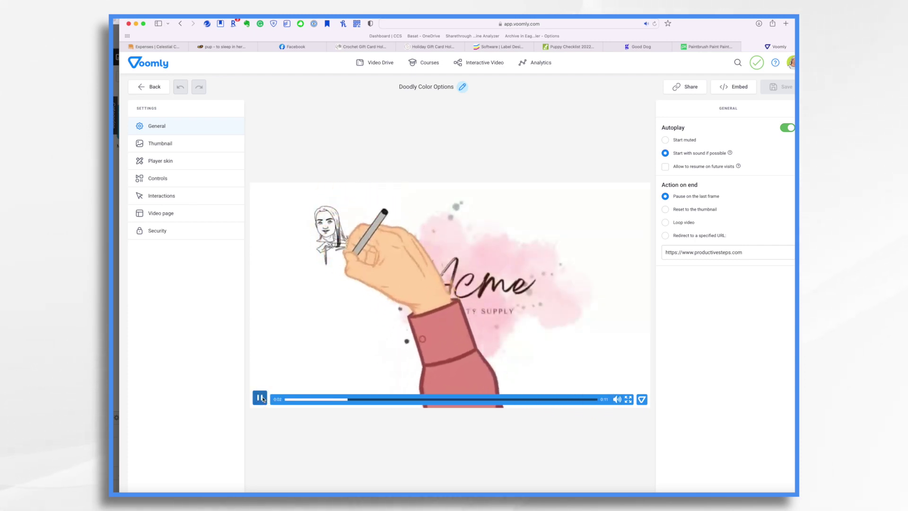
left_click(261, 398)
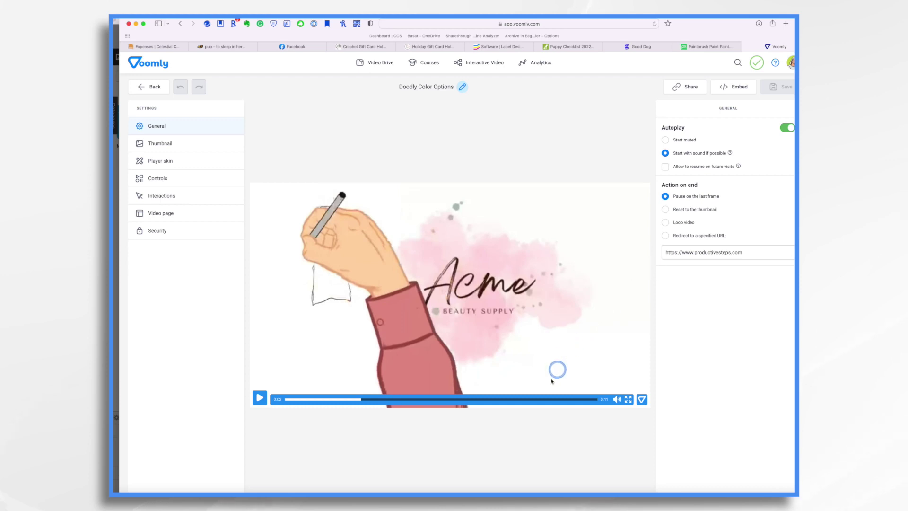
Show all the available player skins and apply the one with the gradient control bar.
left_click(169, 160)
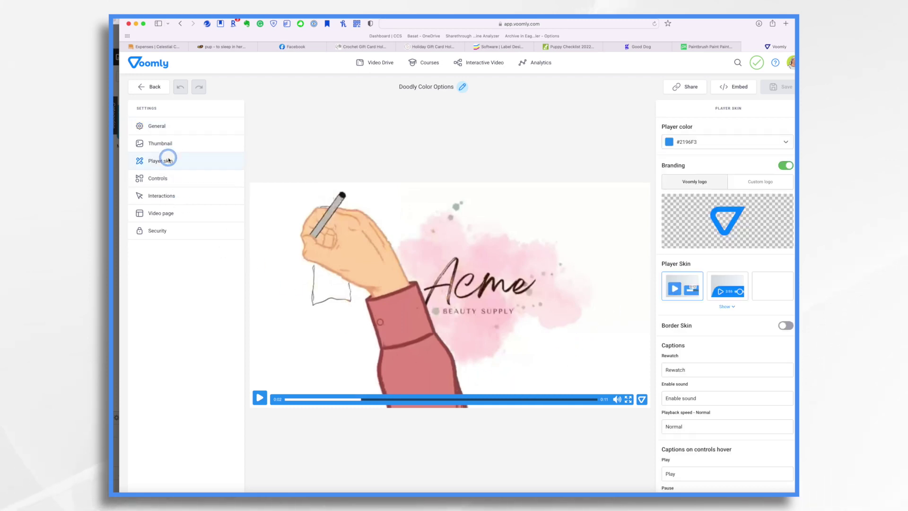
left_click(735, 308)
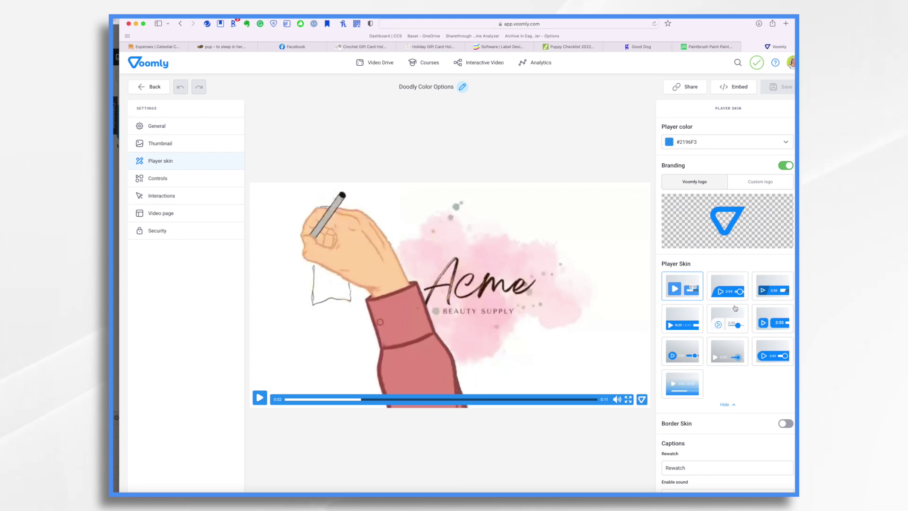
left_click(683, 383)
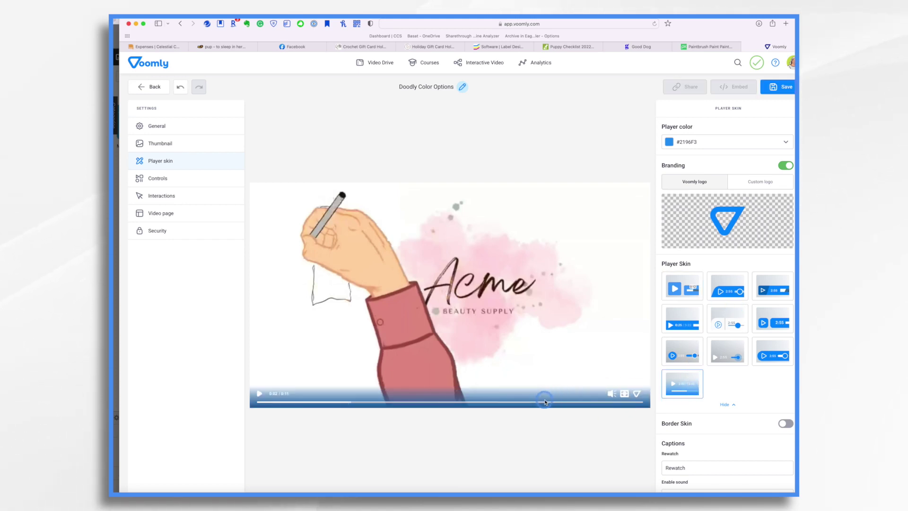
Change the player color to light pink #F4B5B4, starting from the red preset.
left_click(670, 142)
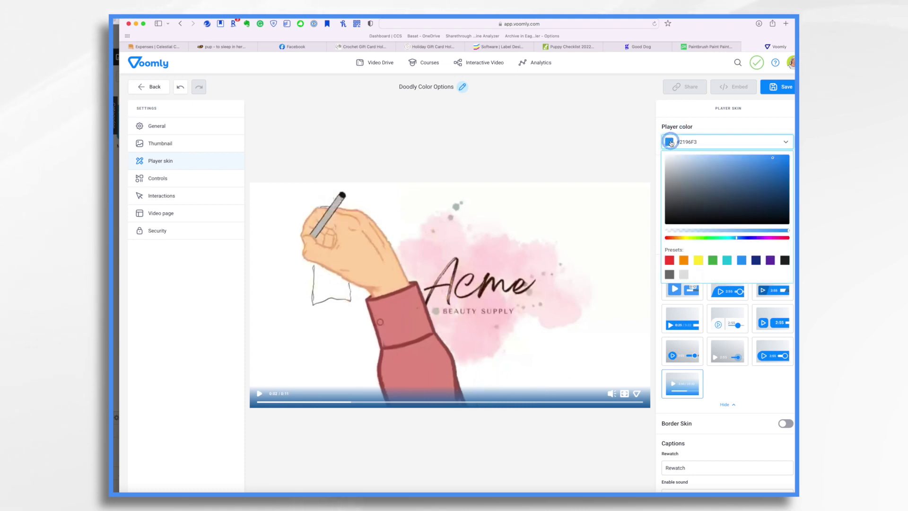
left_click(670, 259)
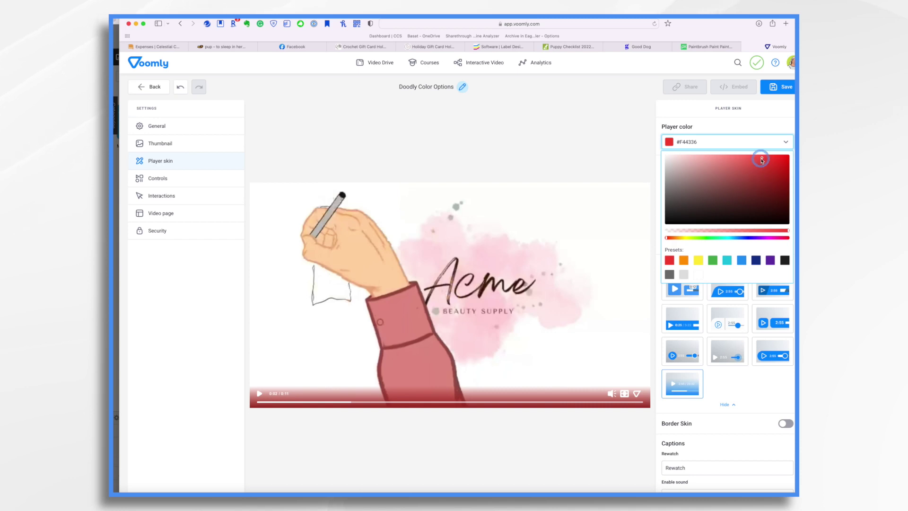
left_click_drag(762, 159, 698, 157)
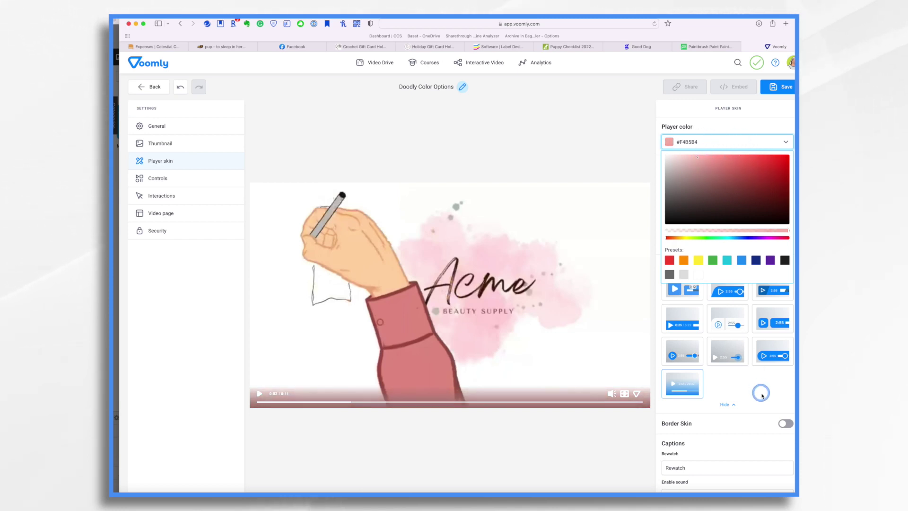
Try several other player skins on the video, finishing with the solid full-width control bar with slanted ends.
left_click(684, 320)
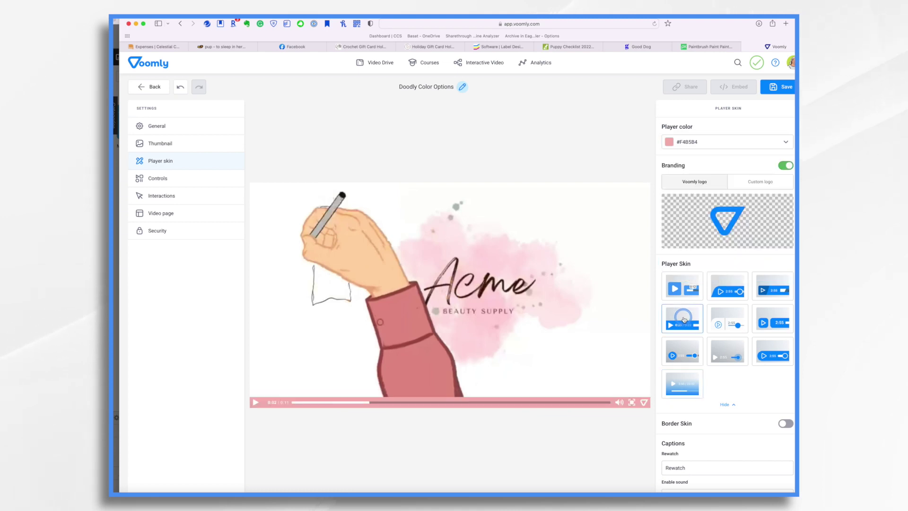
left_click(683, 289)
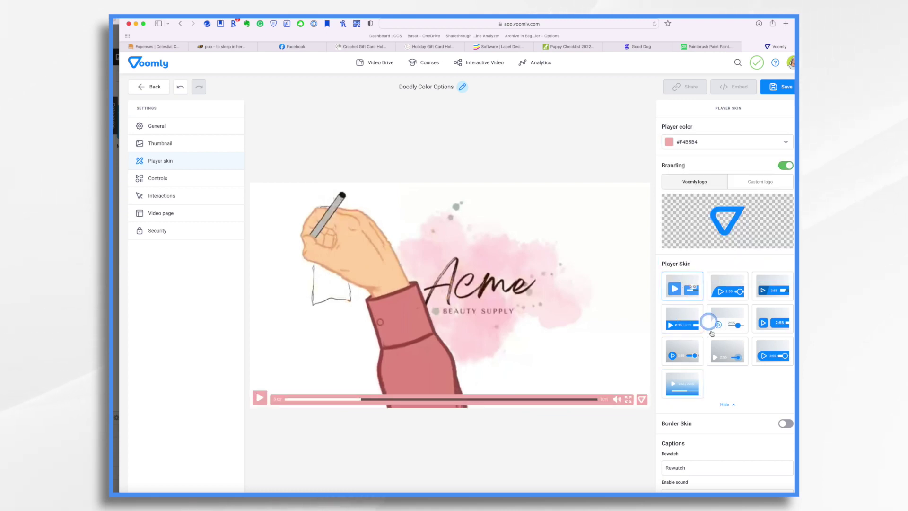
left_click(687, 358)
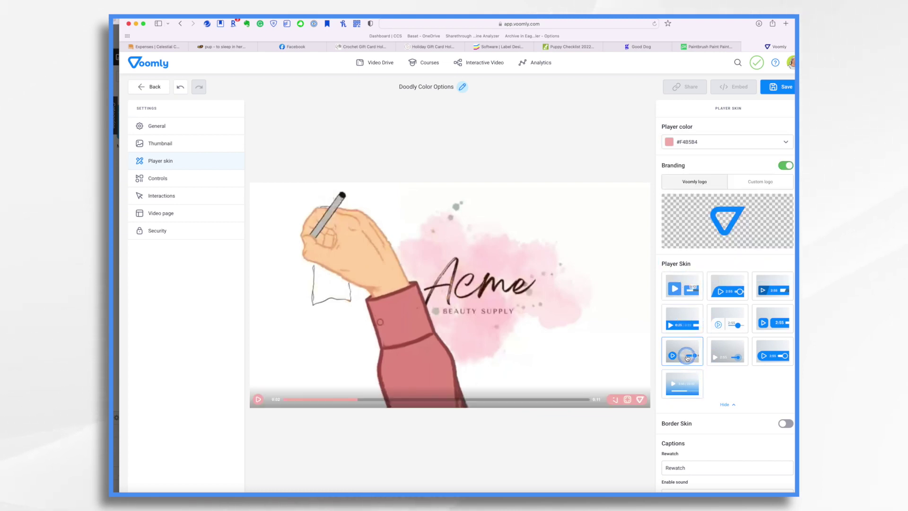
left_click(728, 357)
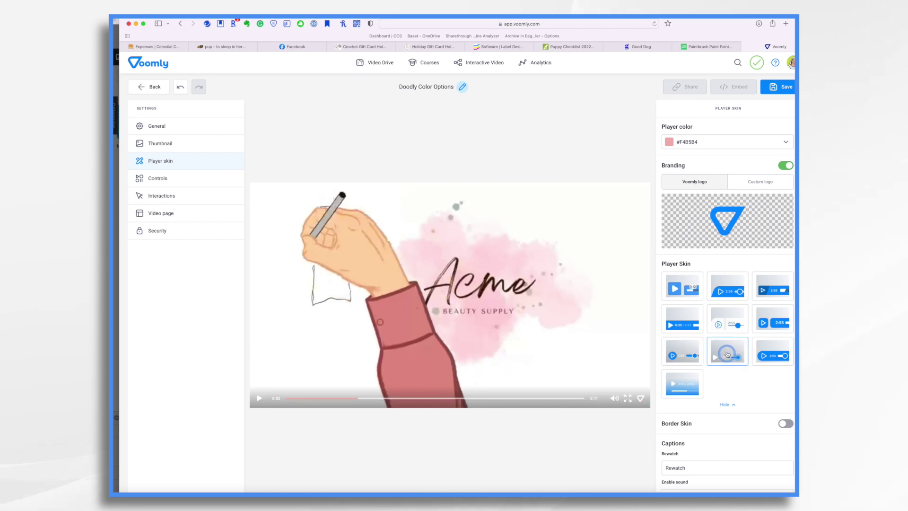
left_click(727, 286)
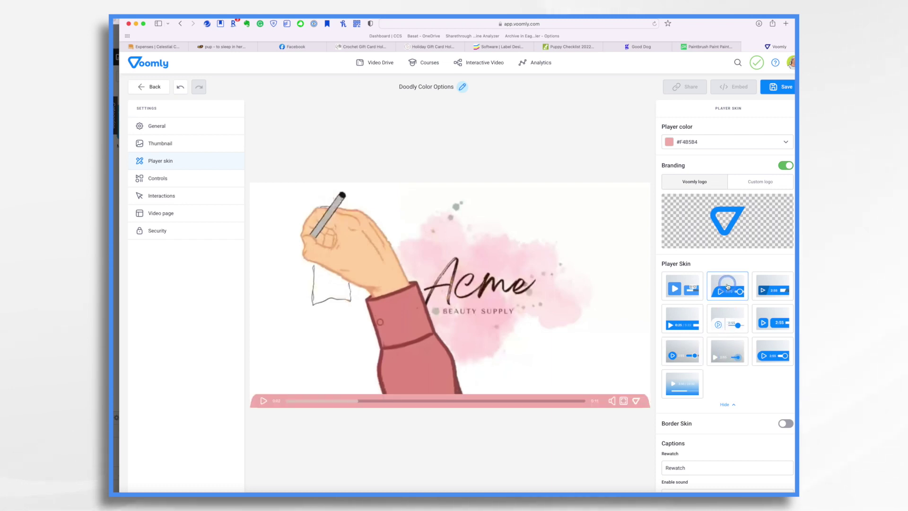